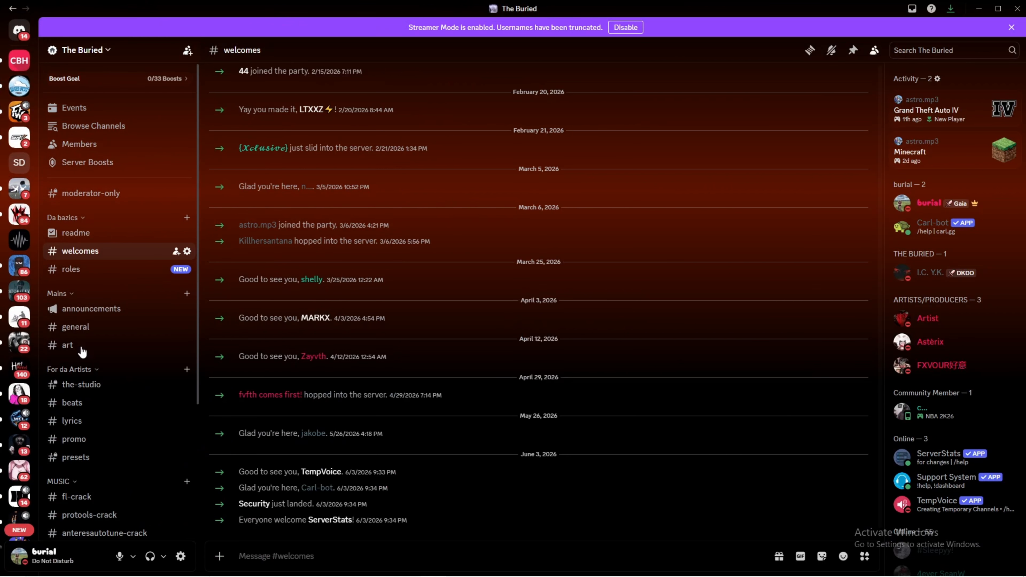
scroll(117, 389, down, 4)
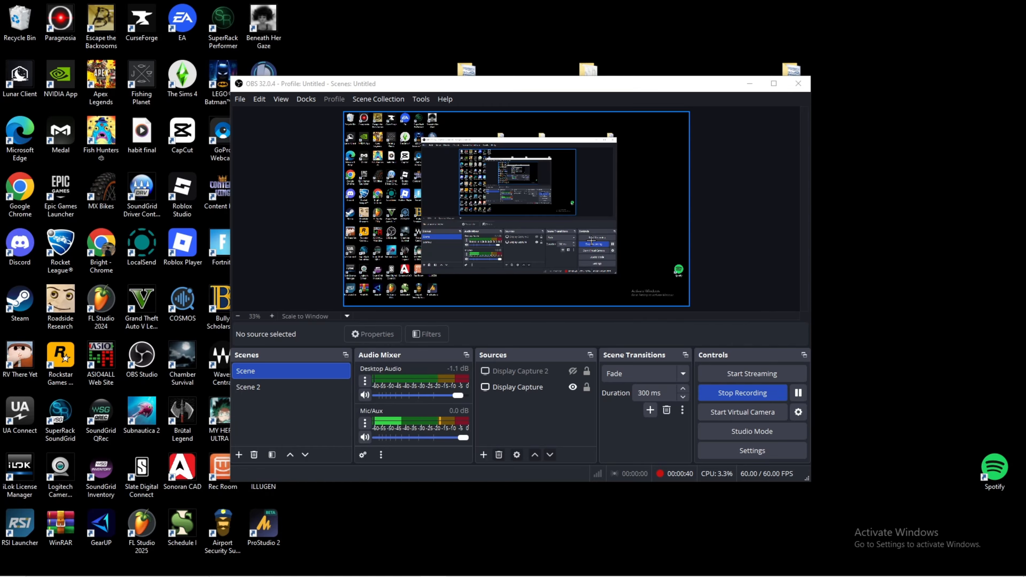
Step: Open Google Chrome with a user profile and bring up the YouTube video "How To Sound Like PartyNextDoor (FREE PRESET W STOCK PLUGINS!!!)"
mouse_move(277, 567)
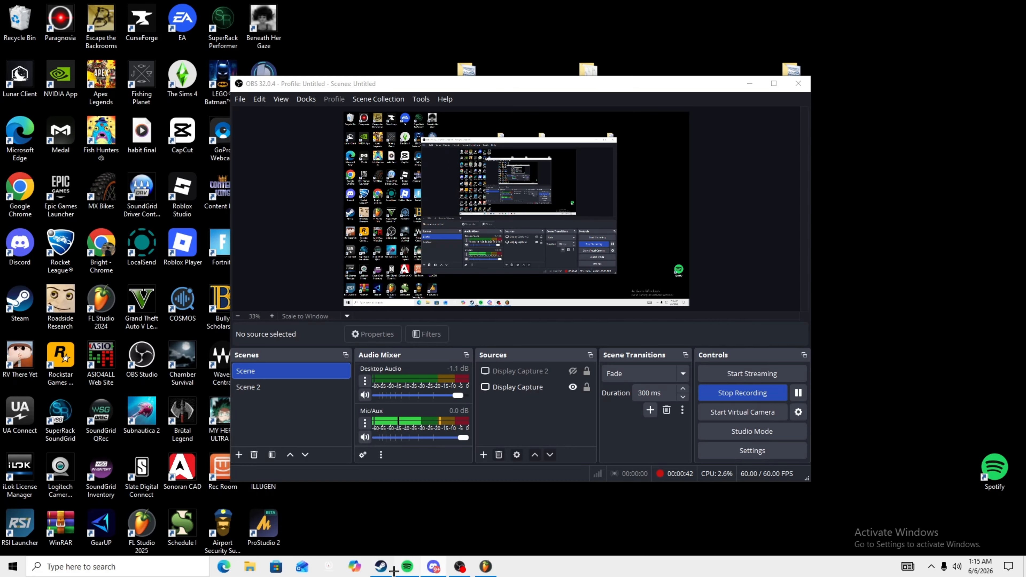
double_click(19, 189)
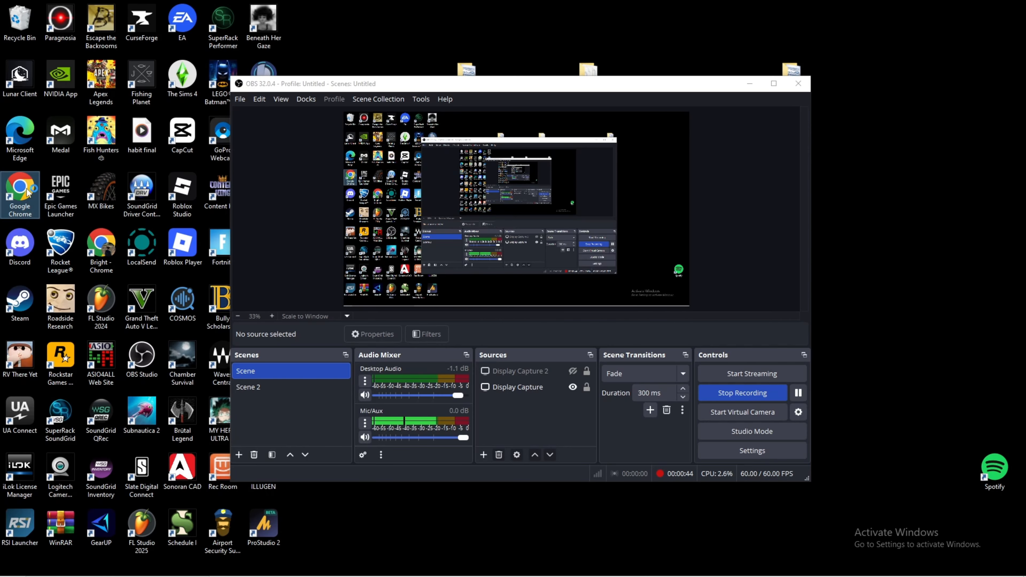
click(360, 386)
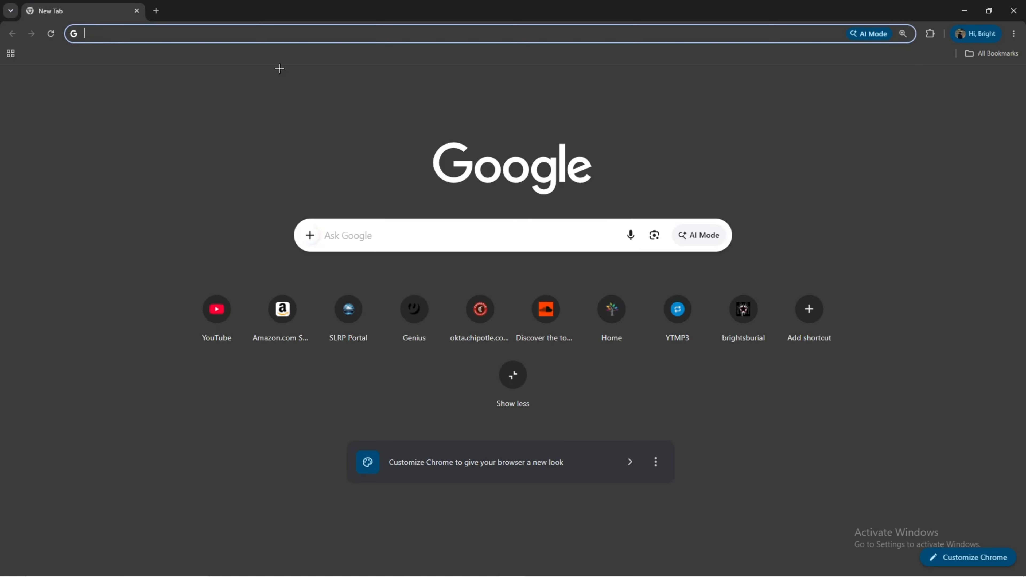
click(198, 317)
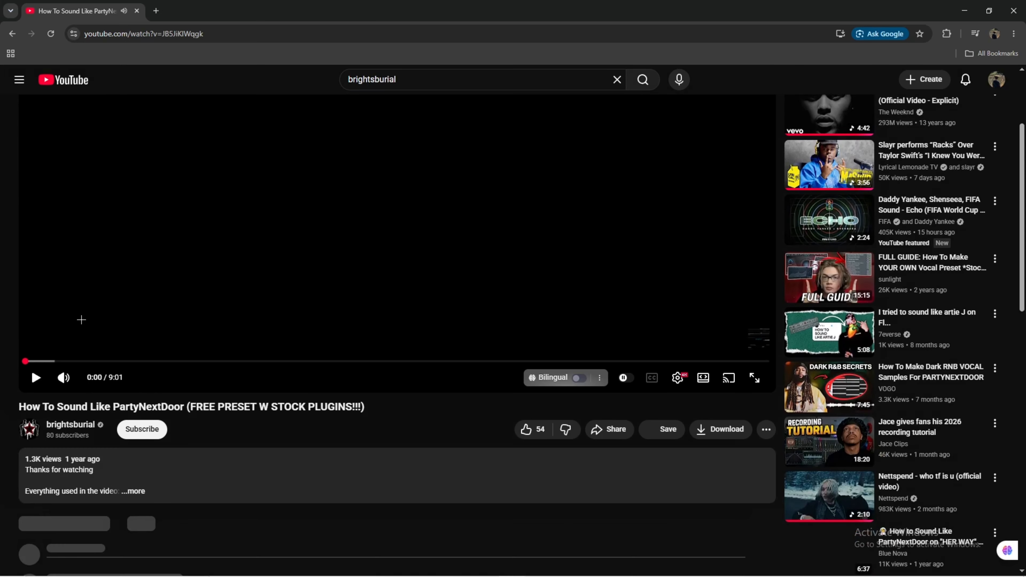
Step: Expand the video's description and examine its view count, upload date and plugin and Discord links
click(134, 492)
scroll(39, 278, down, 4)
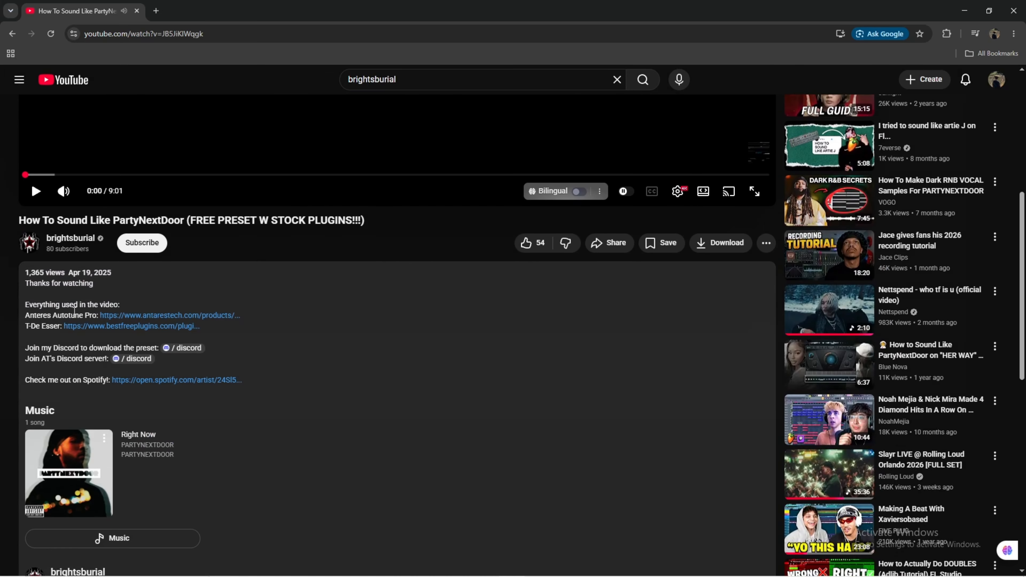
drag(27, 274, 64, 273)
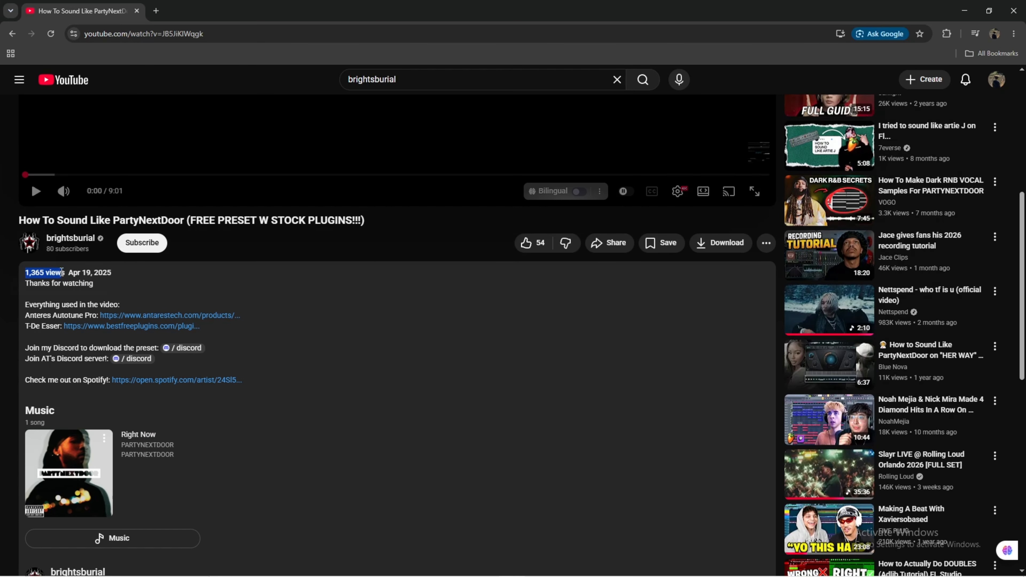
click(227, 276)
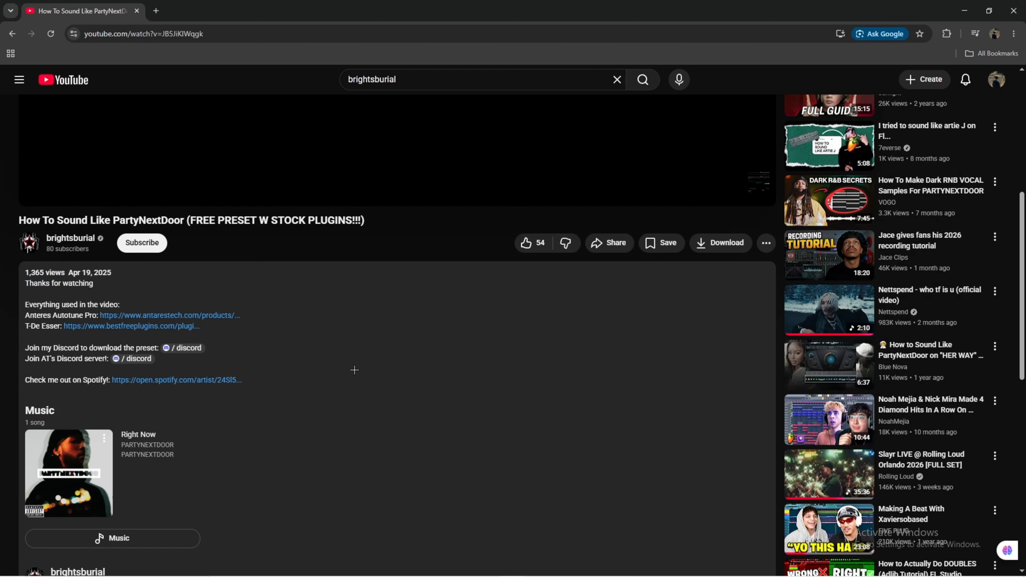
Step: Look over the video page and highlight the "FREE PRESET W STOCK PLUGINS!!!" wording in the title
scroll(354, 370, down, 10)
scroll(354, 369, up, 18)
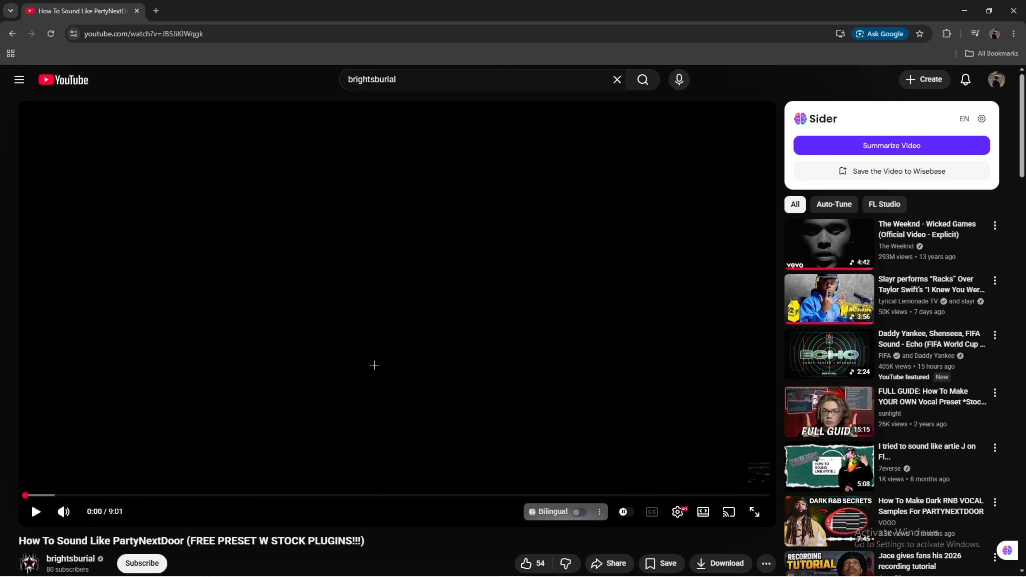
drag(195, 541, 364, 540)
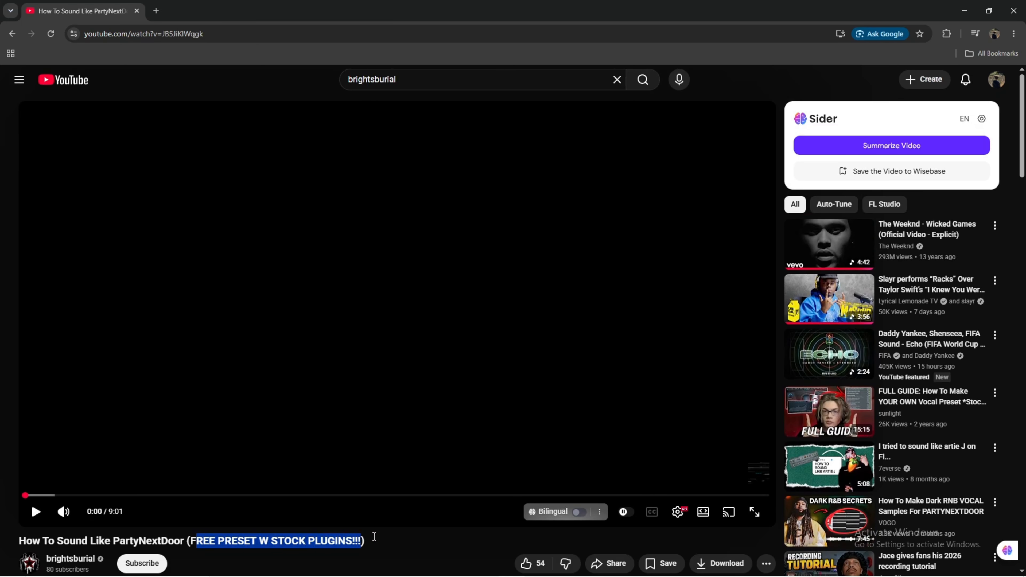
click(438, 535)
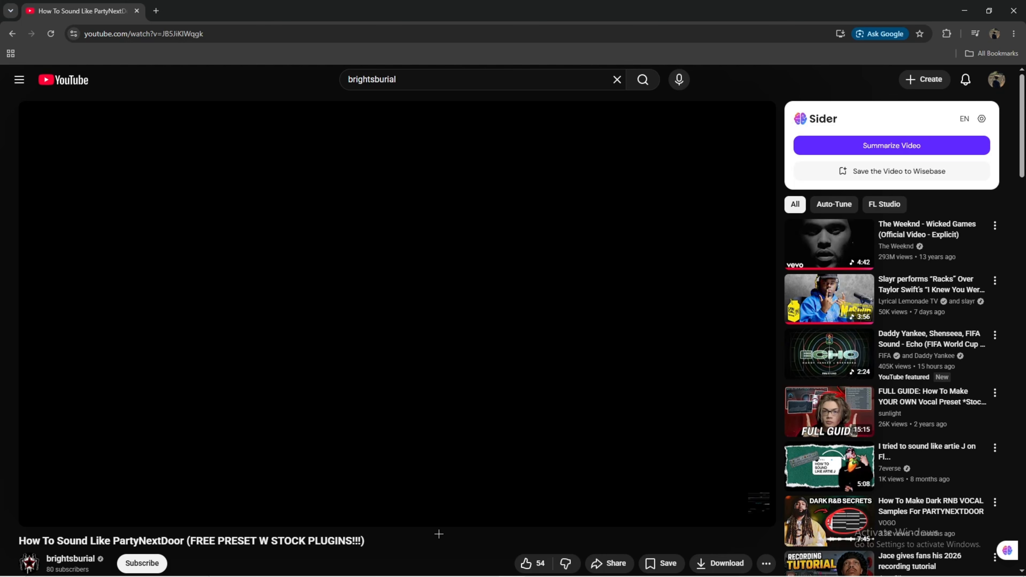
Step: Bring the Discord window with The Buried server onto this screen and move it away again
drag(0, 392, 582, 1)
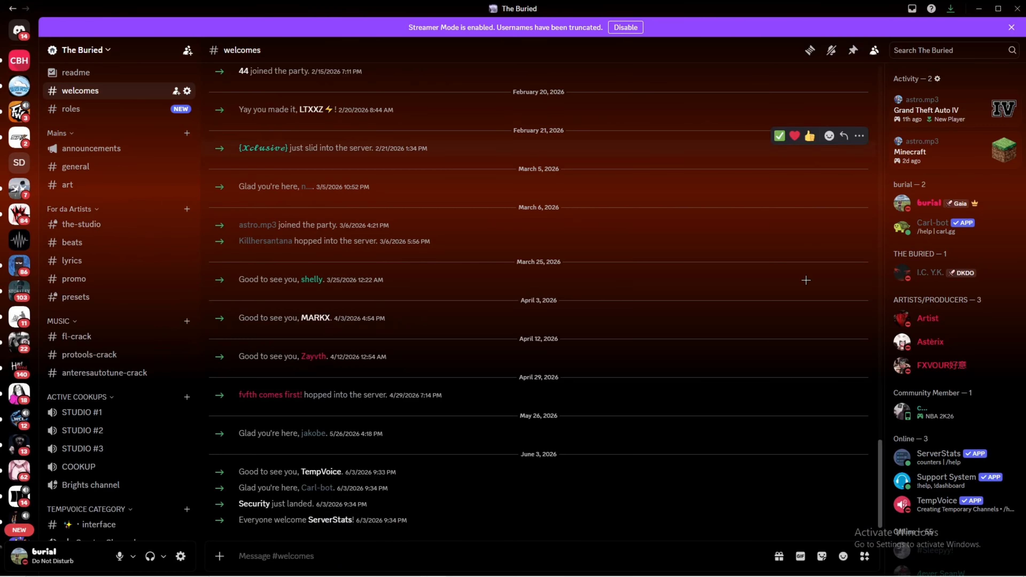
drag(359, 3, 1, 235)
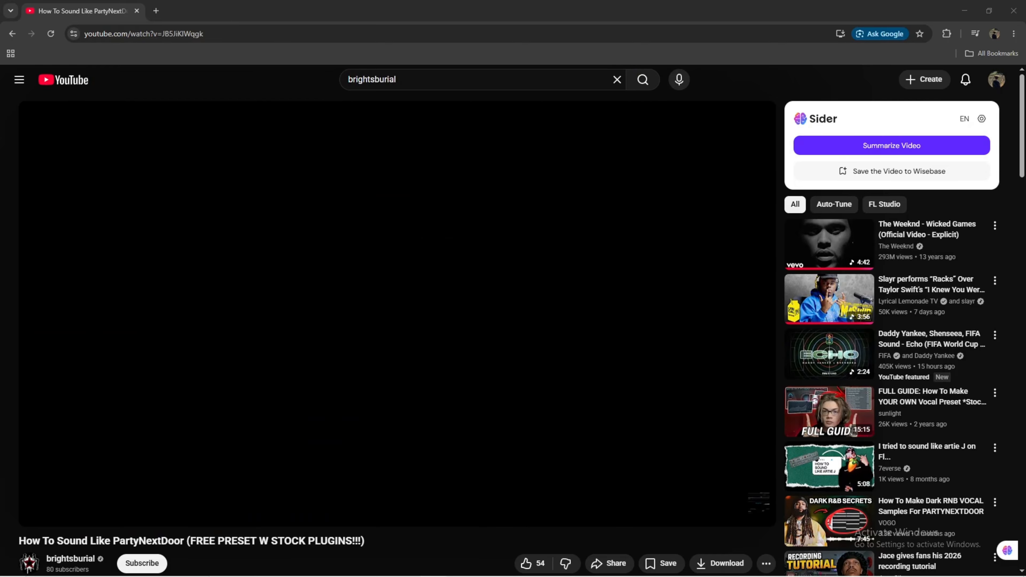
Step: Seek the video to 1:35, examine the mixer's effect chain in full screen, and leave full screen
drag(87, 495, 154, 499)
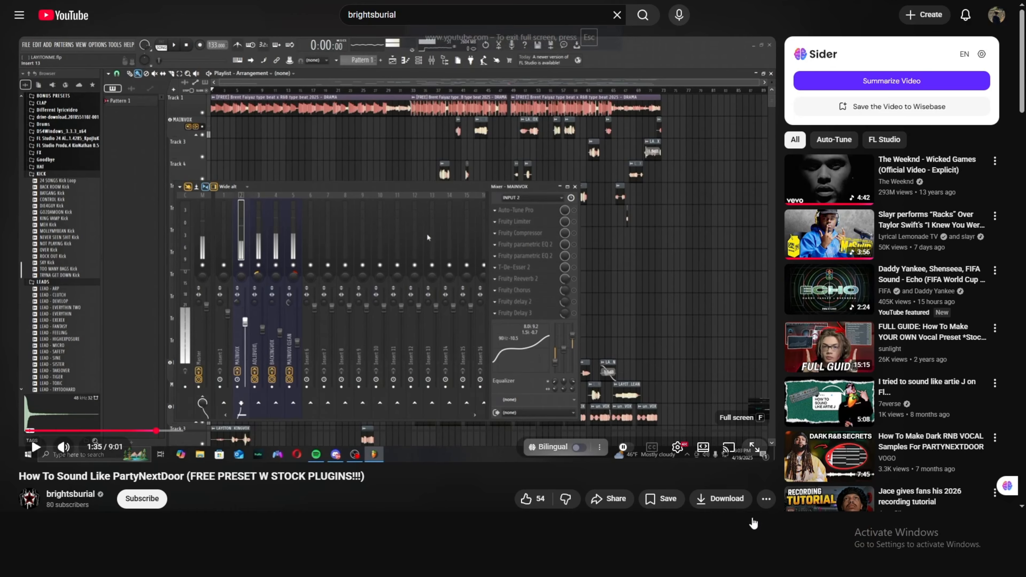
click(753, 512)
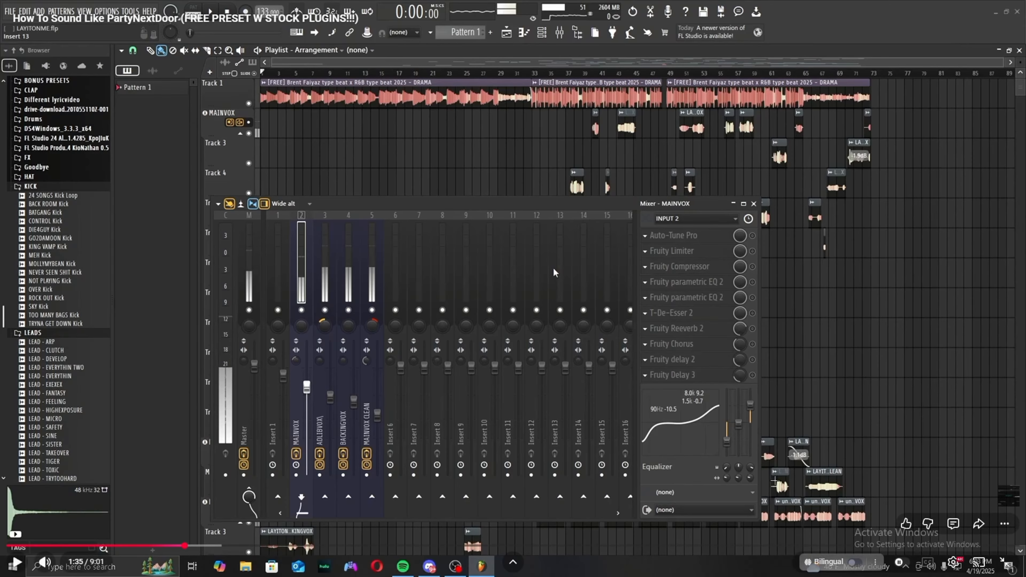
click(1005, 564)
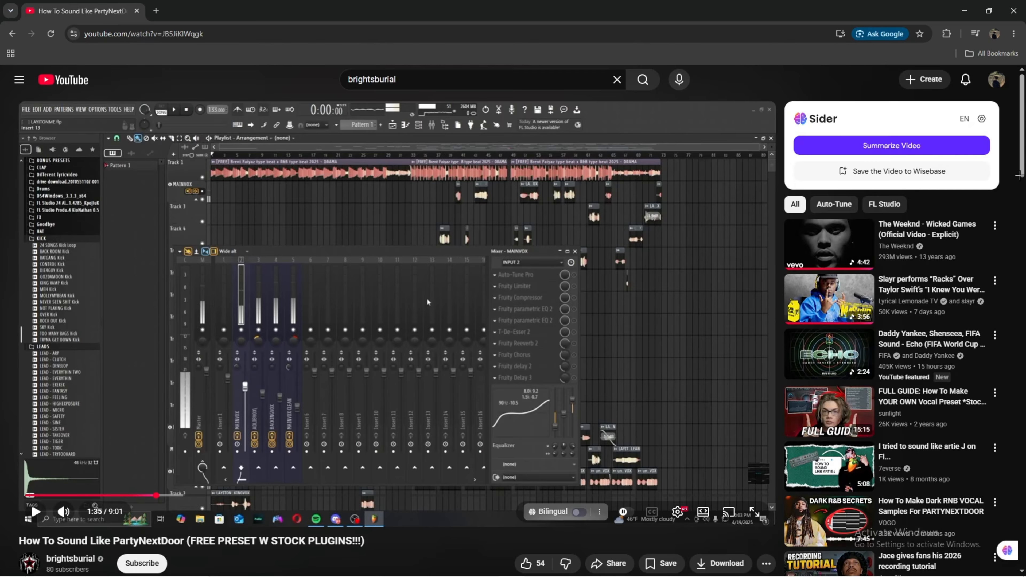
Step: Move the restored browser window off this screen and switch to the after hours project in FL Studio
click(989, 11)
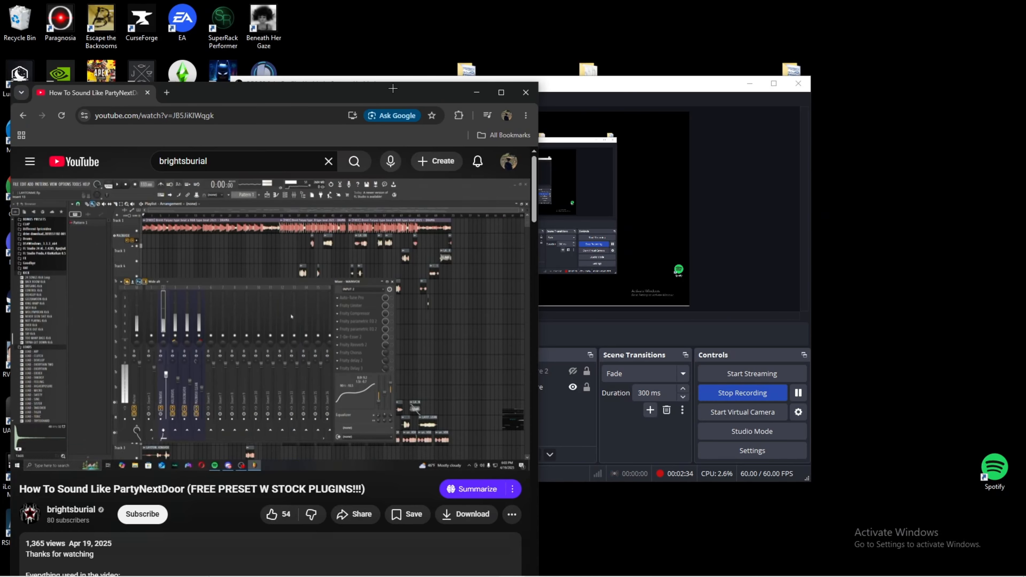
drag(391, 88, 536, 2)
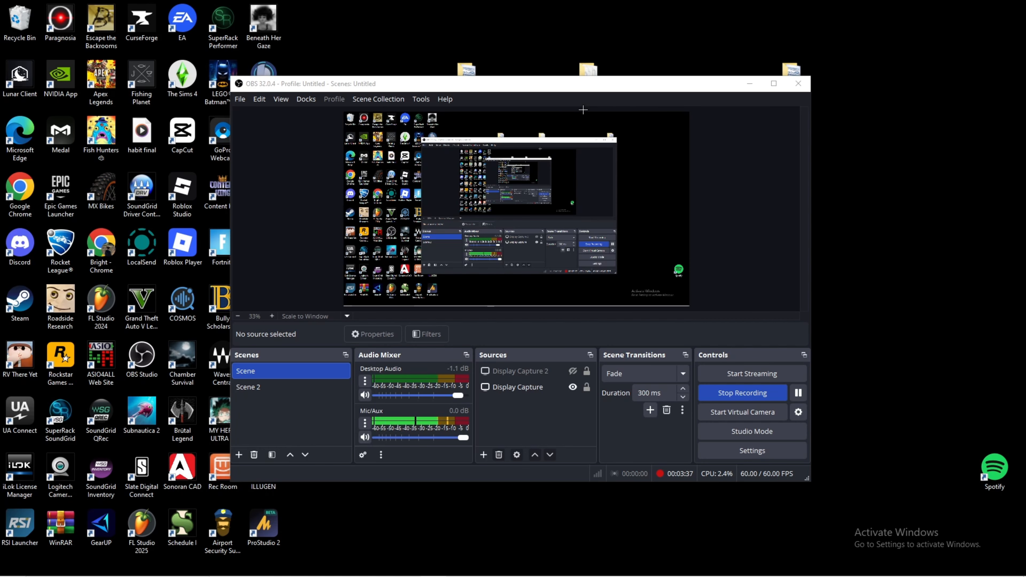
click(485, 567)
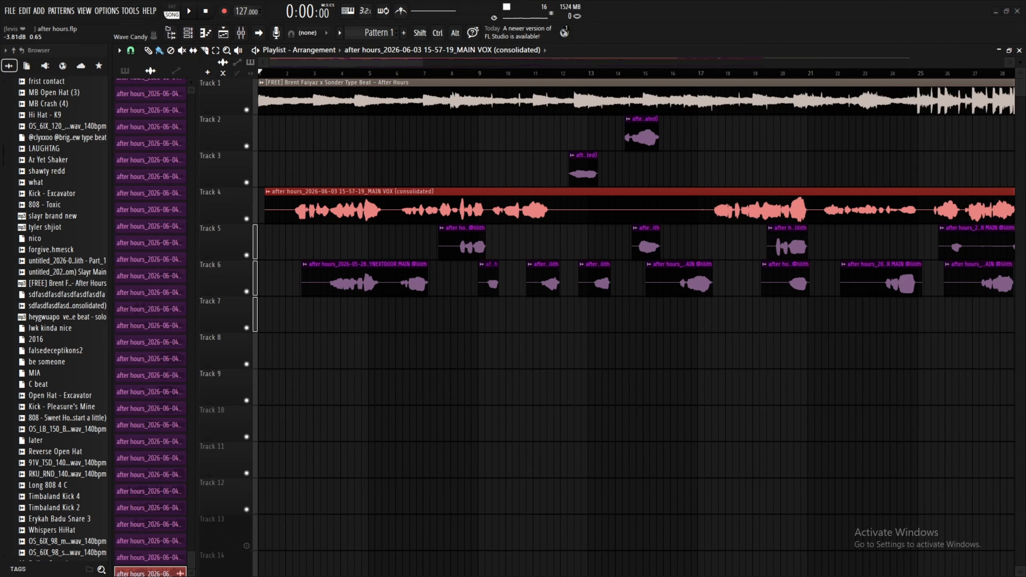
Step: Switch to Discord, look over the start of the presets channel, and return to FL Studio
key(alt+Tab)
scroll(468, 241, up, 5)
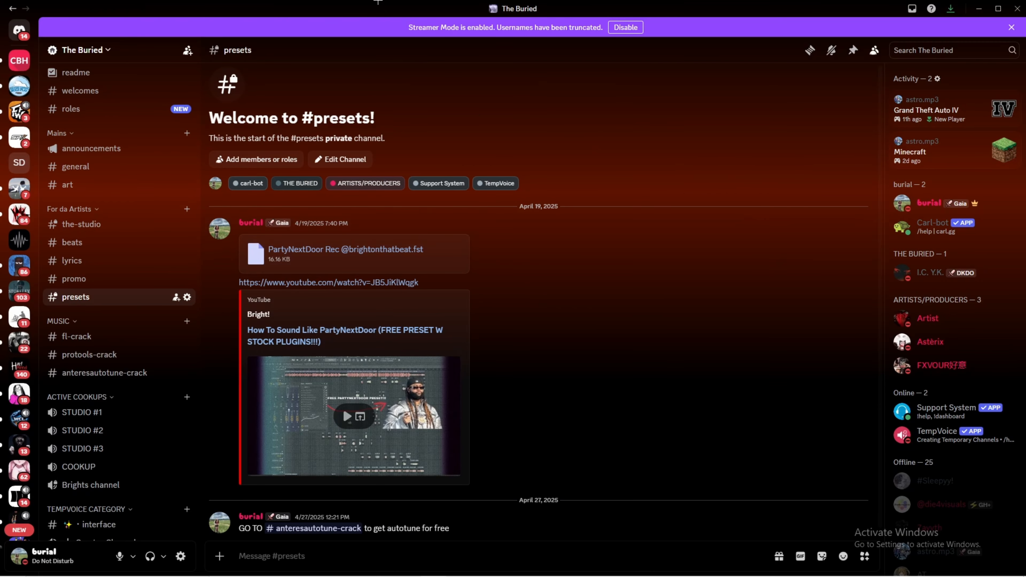
key(alt+Tab)
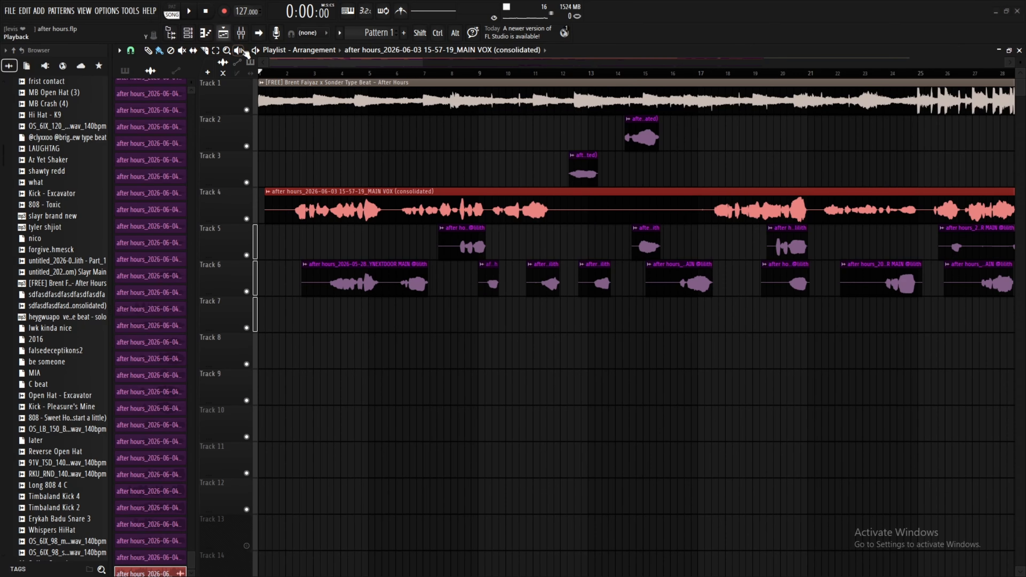
Step: Open the mixer and compare the effect chains of the PARTYNEXTDOOR MAIN and HARMONIES tracks
click(241, 32)
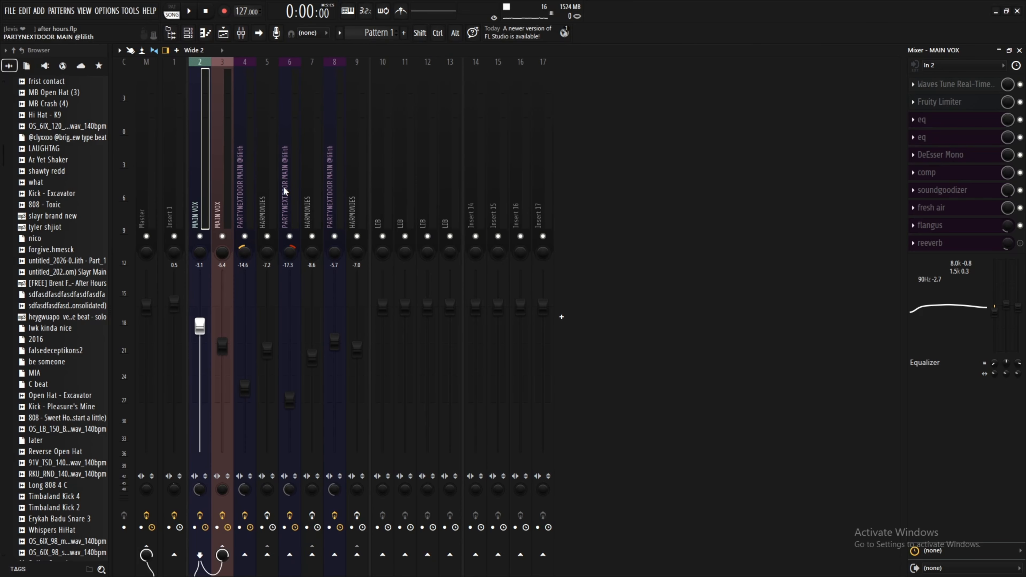
click(255, 159)
click(292, 148)
click(330, 150)
click(287, 153)
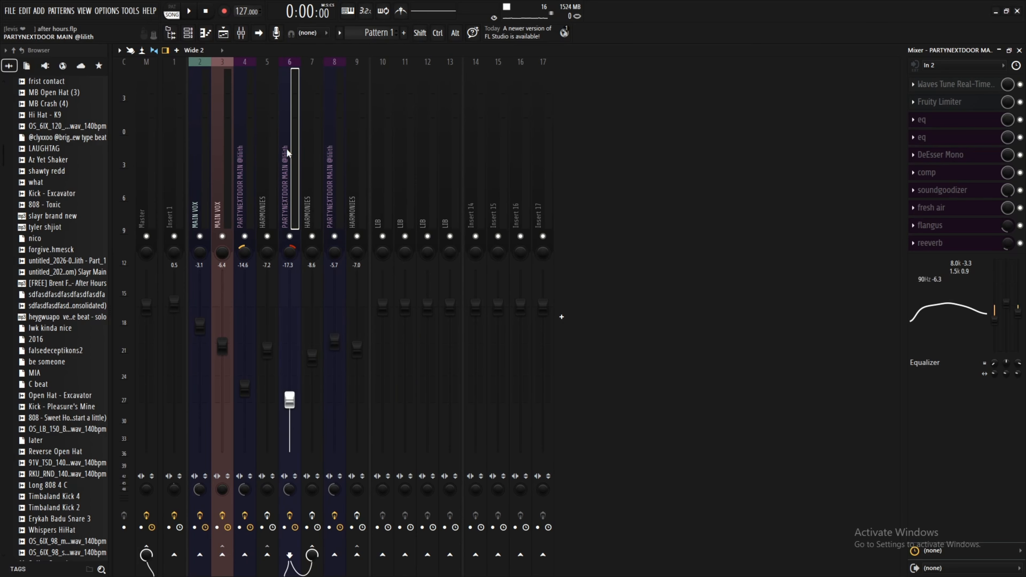
click(241, 155)
click(312, 85)
click(337, 88)
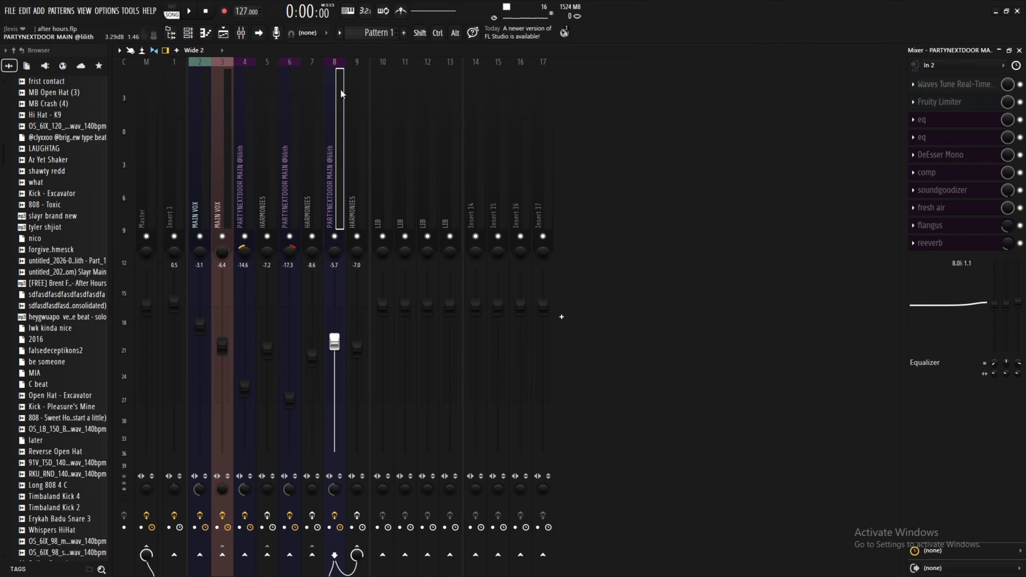
click(349, 89)
click(266, 89)
click(250, 90)
click(349, 94)
click(247, 96)
click(312, 95)
click(237, 96)
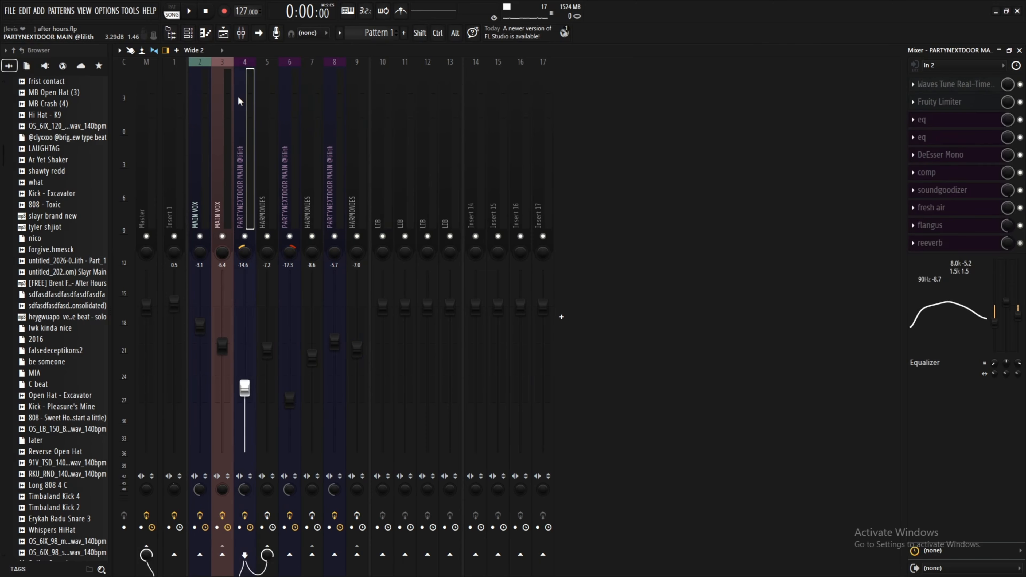
click(350, 105)
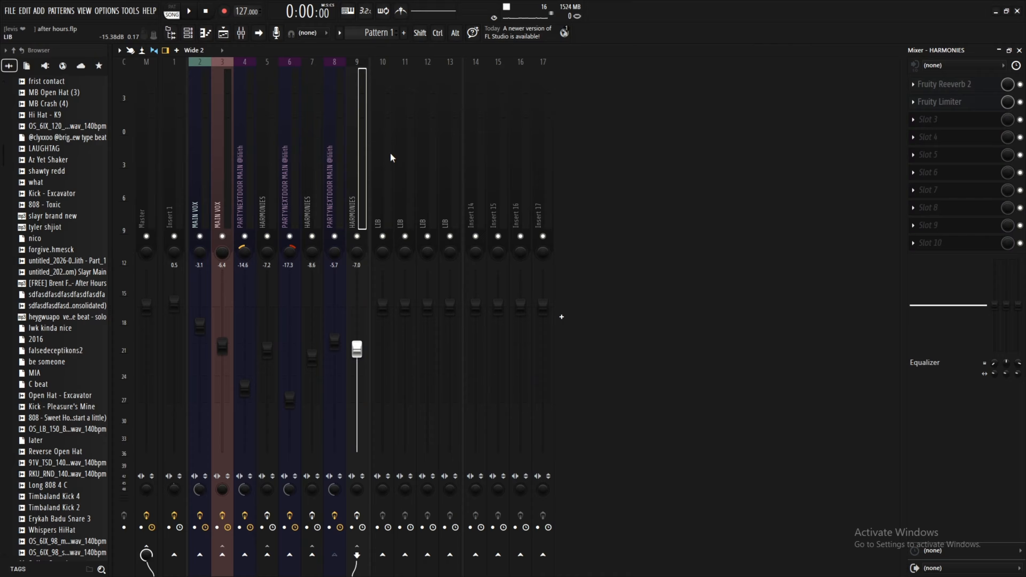
click(290, 133)
click(247, 134)
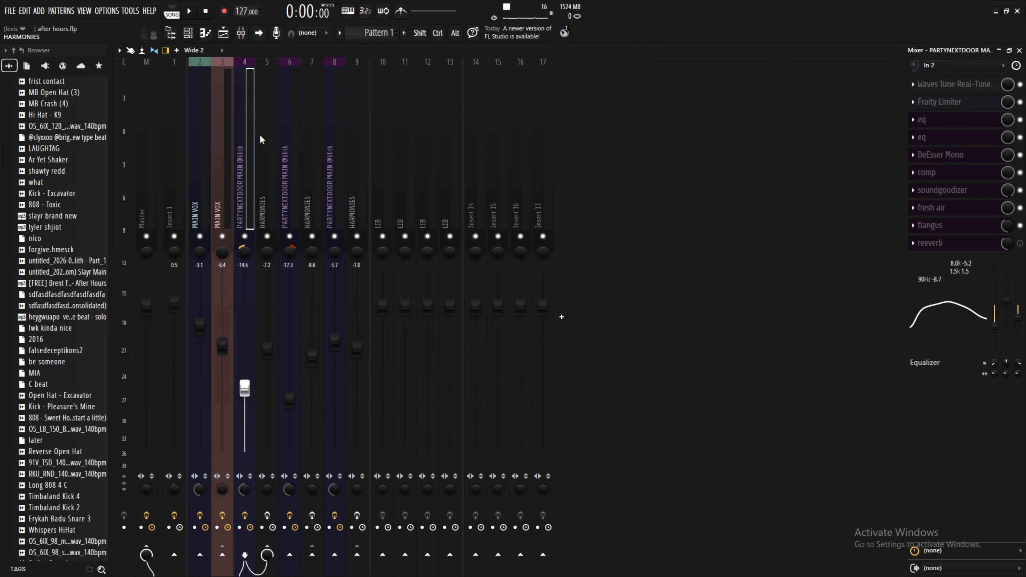
Step: Open the two eq effects on the PARTYNEXTDOOR MAIN track in turn and examine their curves
drag(260, 135, 239, 86)
click(948, 138)
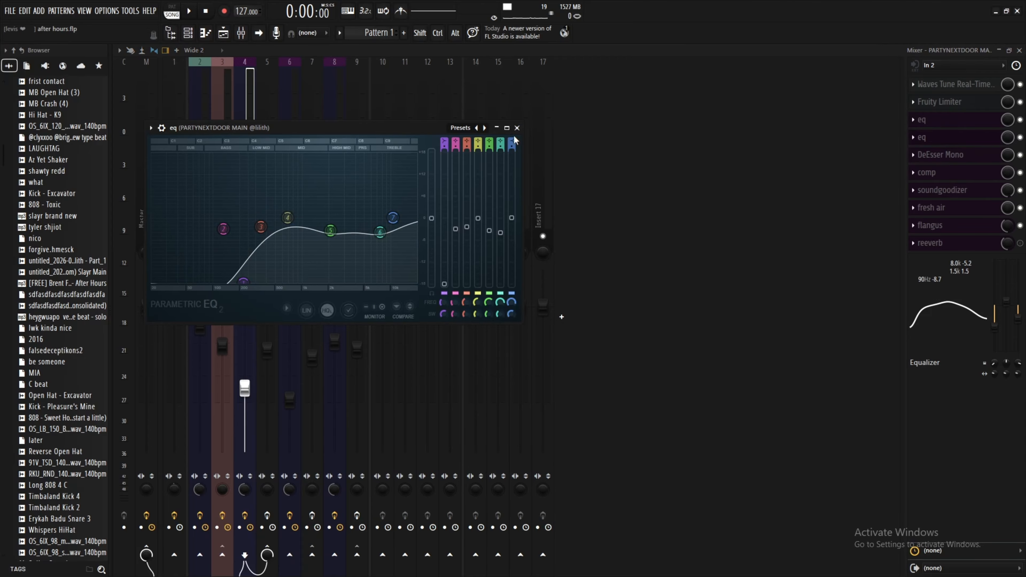
click(517, 128)
click(963, 137)
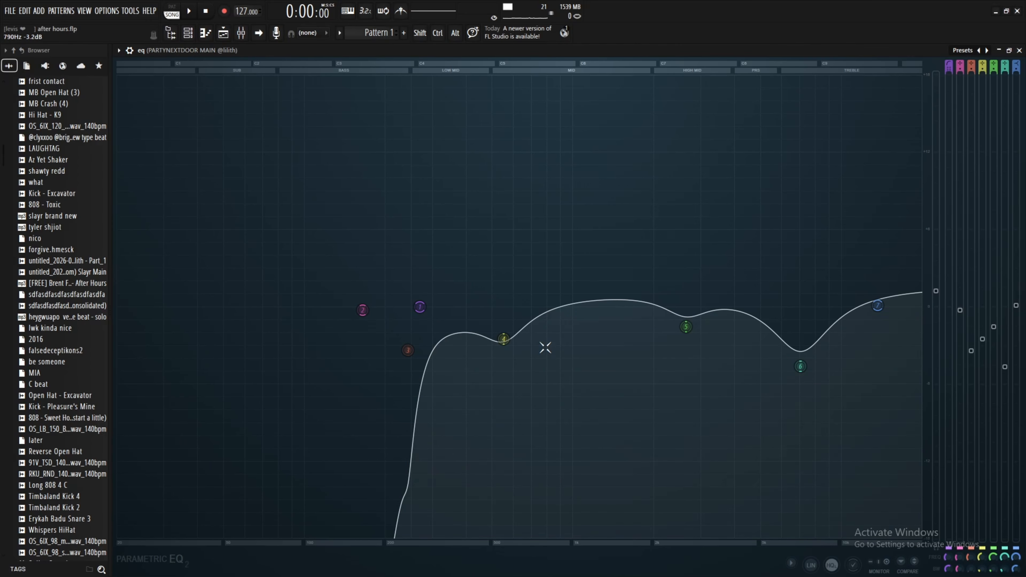
click(1019, 50)
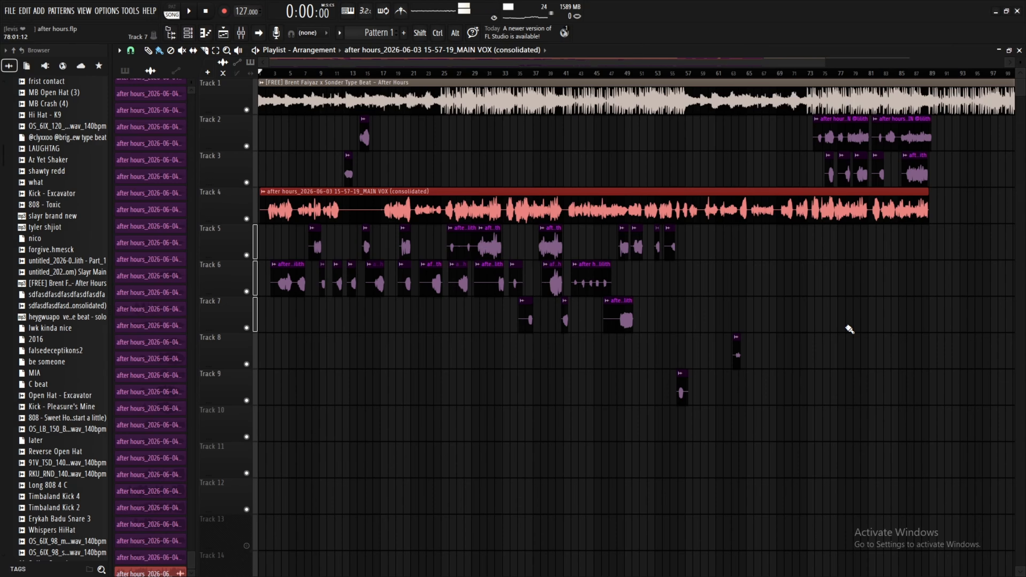
Step: Open the mixer, maximize it, and select the MAIN VOX track on insert 2
click(244, 33)
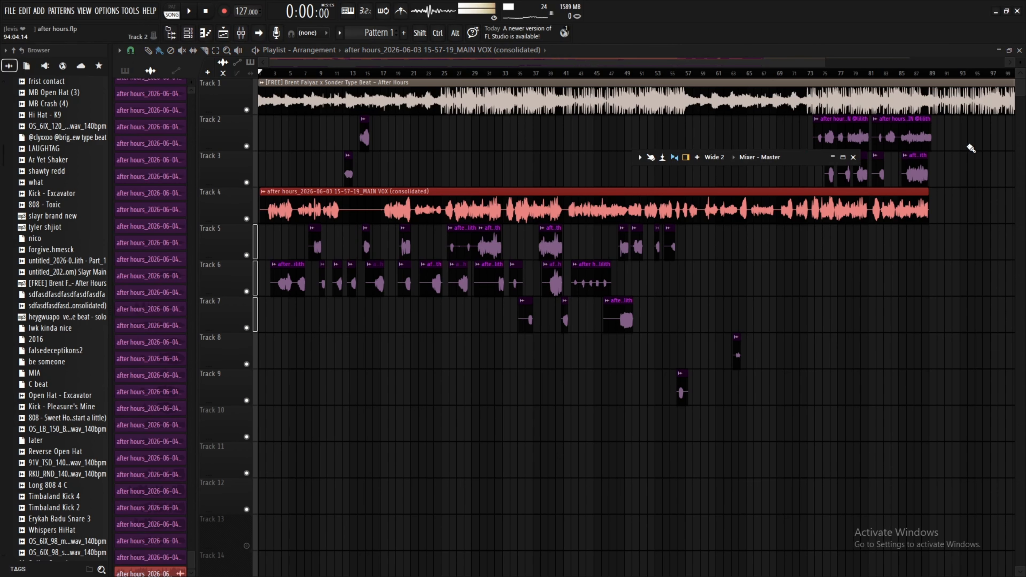
click(842, 159)
click(206, 150)
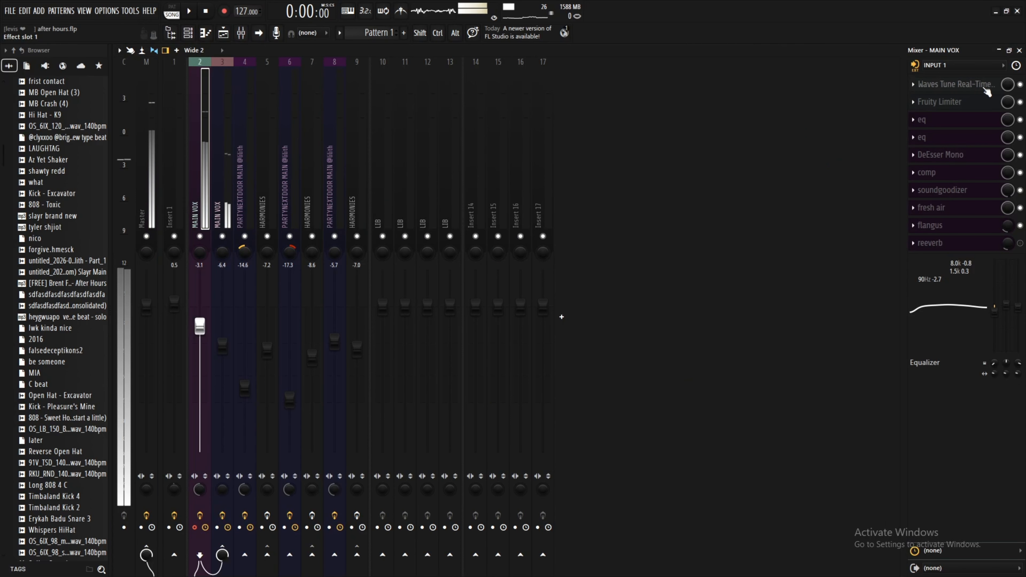
Step: Turn off the Fruity Reeverb 2 effect in the mixer's effect chain
drag(1005, 51, 1005, 511)
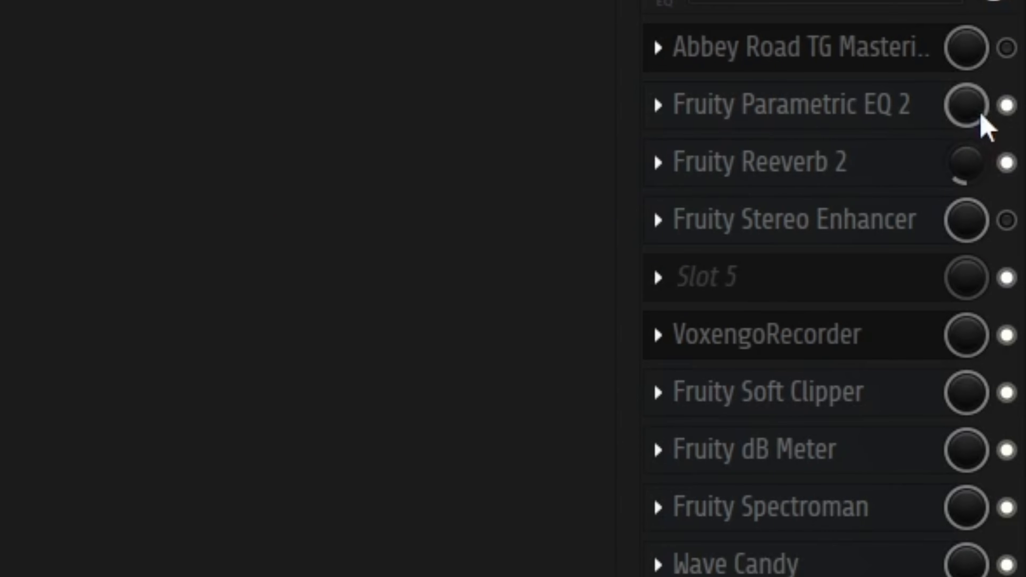
click(1006, 162)
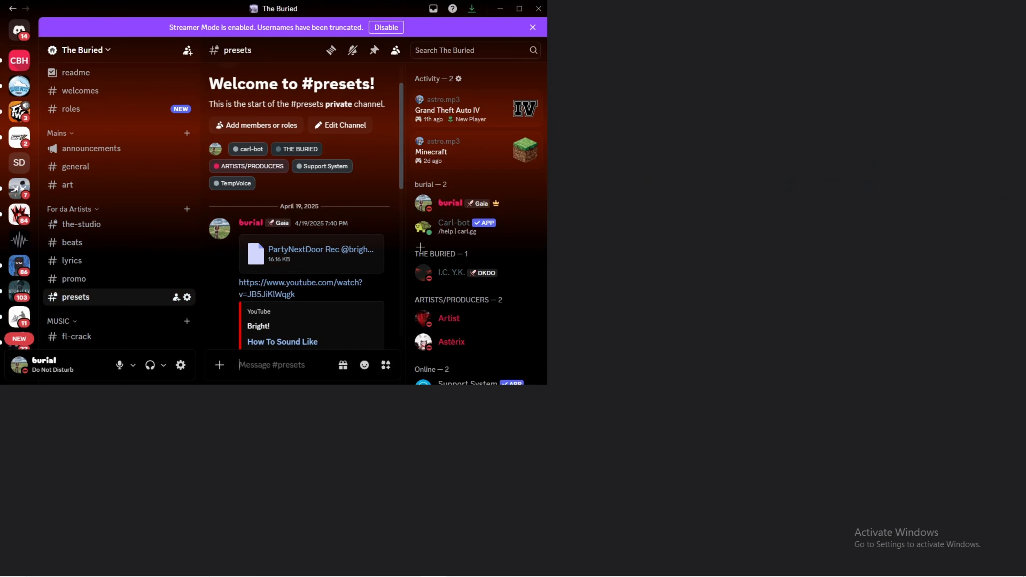
scroll(95, 311, down, 1)
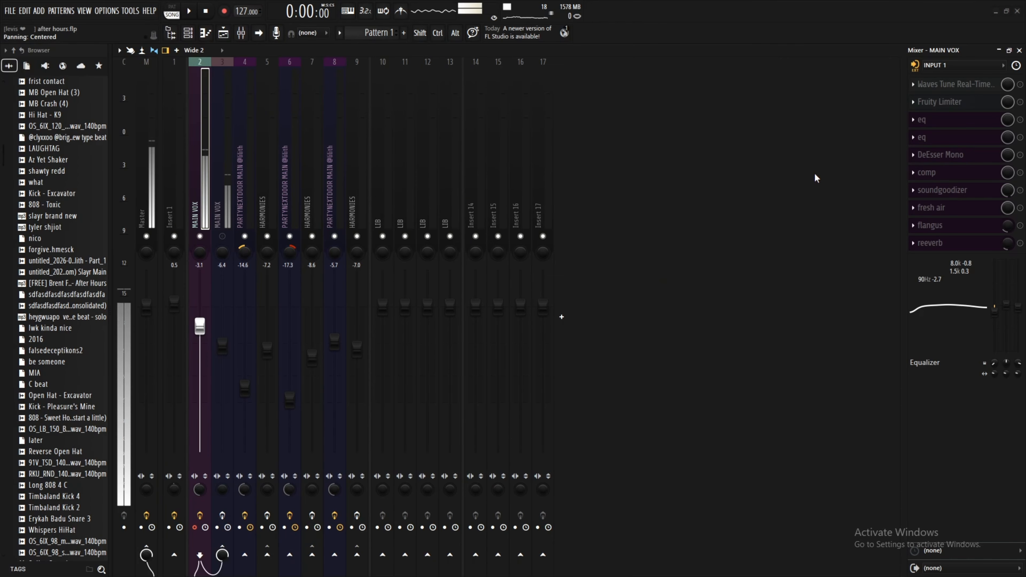
Step: Open the Fruity Limiter on the MAIN VOX track to examine its settings, and turn the effect on
click(943, 86)
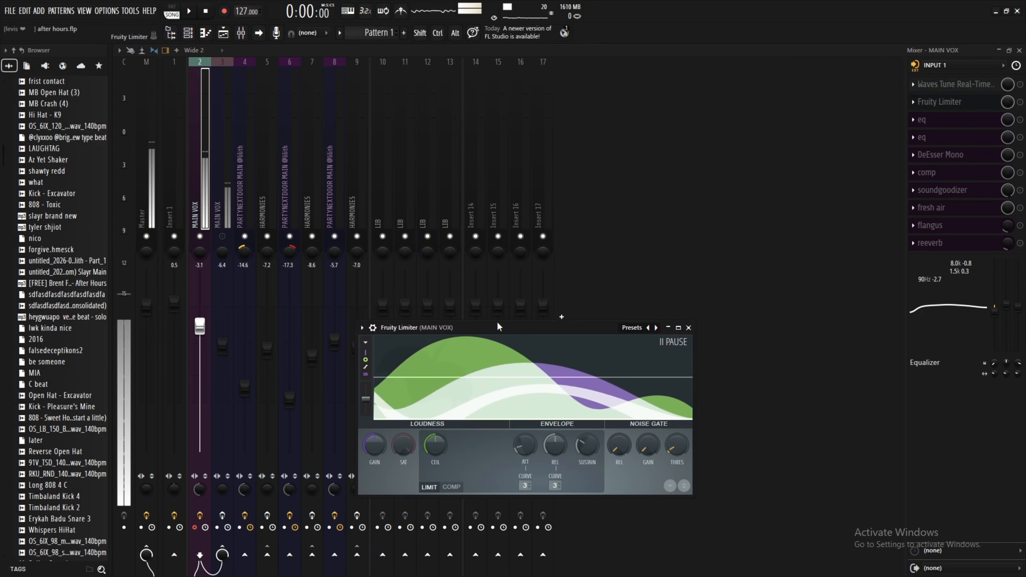
drag(497, 325, 443, 210)
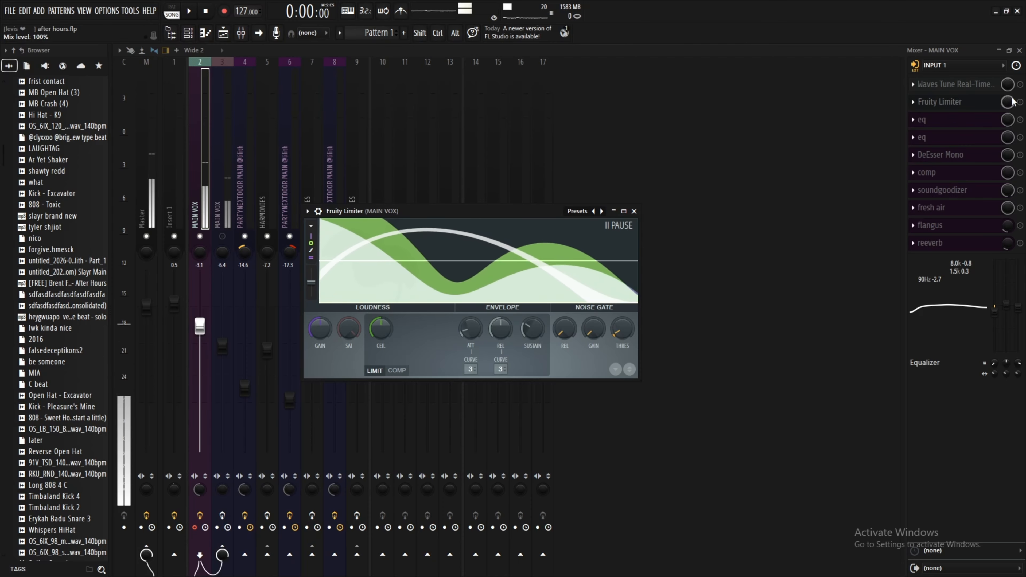
click(1021, 101)
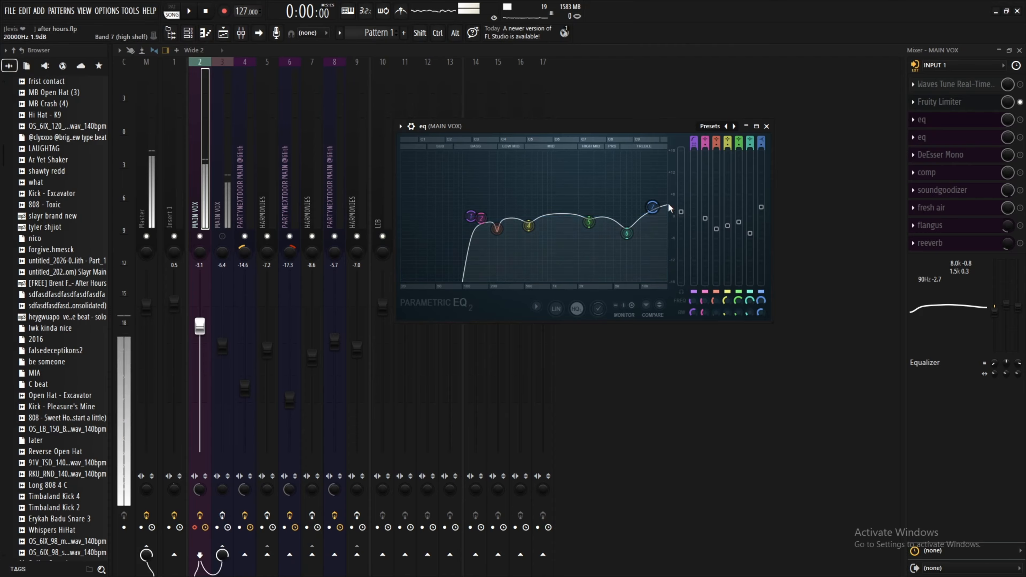
Step: Close the first eq on the MAIN VOX track, turn on the second eq and examine its curve
key(Escape)
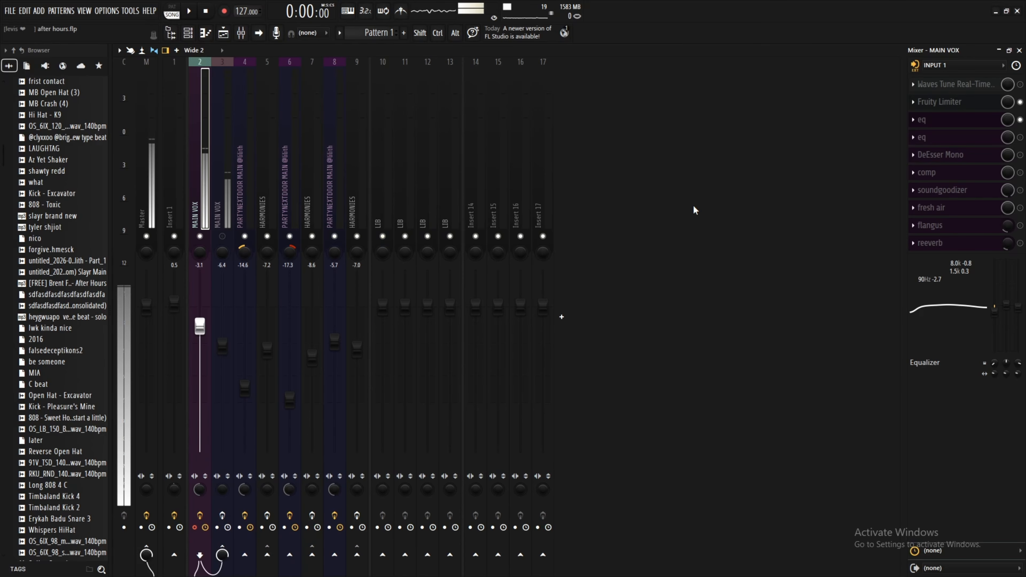
click(1020, 138)
click(946, 138)
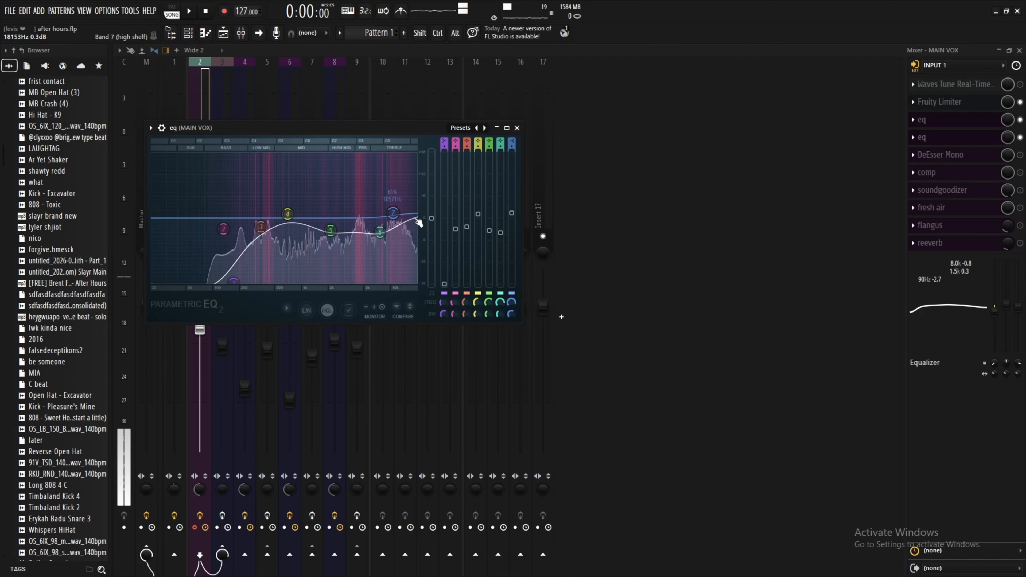
click(517, 128)
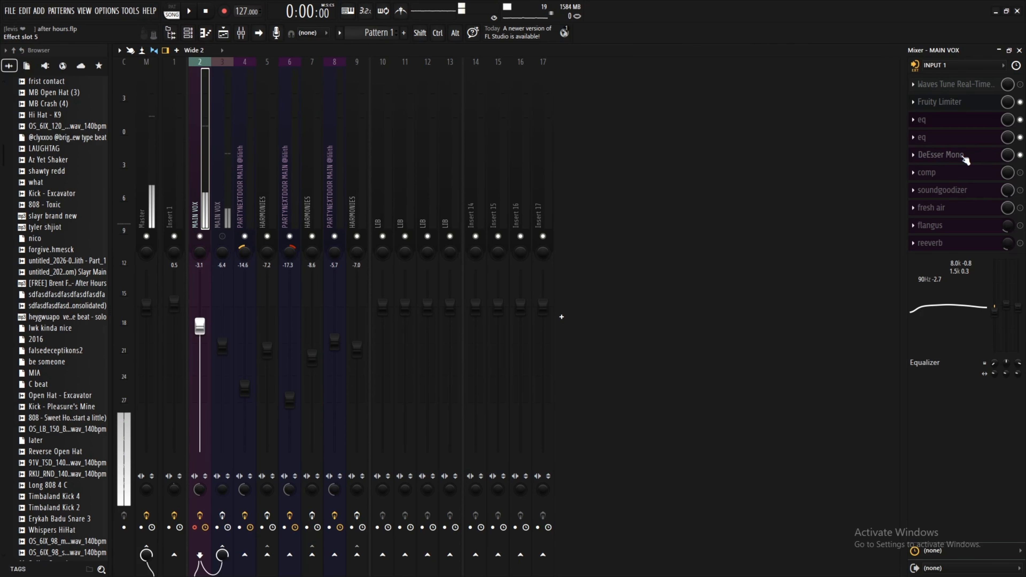
Step: Open the DeEsser Mono effect on the MAIN VOX track and examine its threshold and frequency settings
click(963, 158)
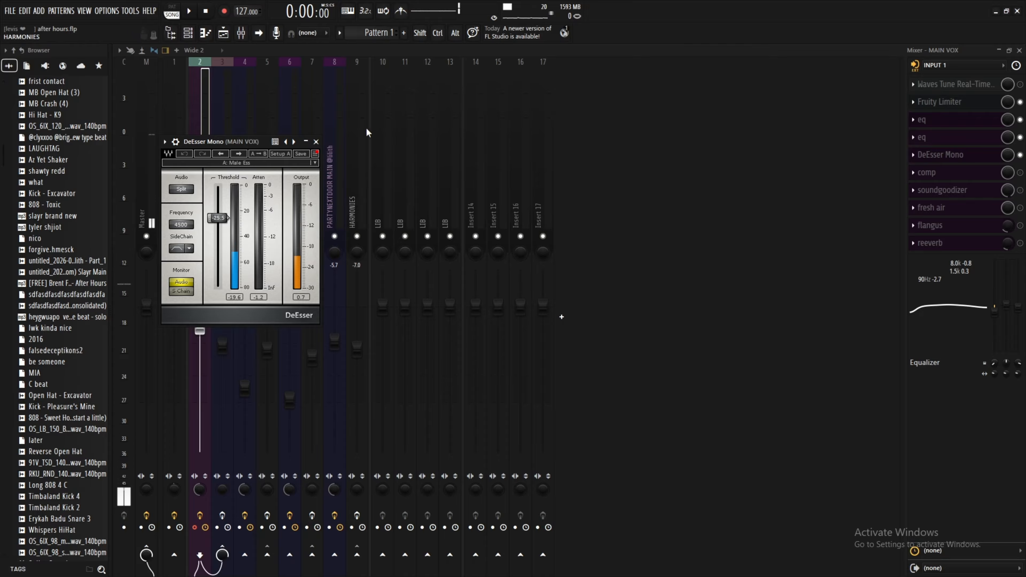
key(super)
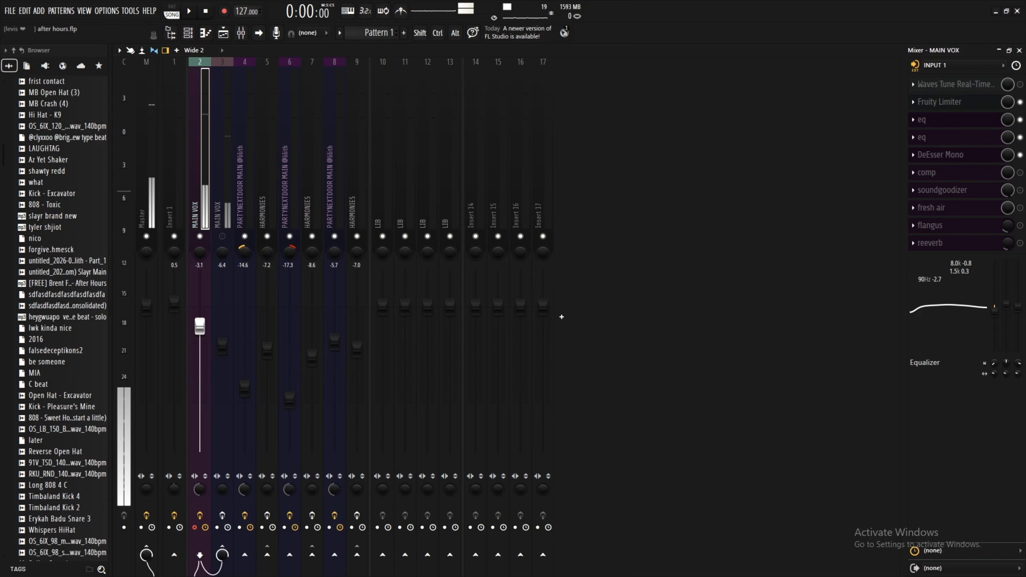
click(965, 156)
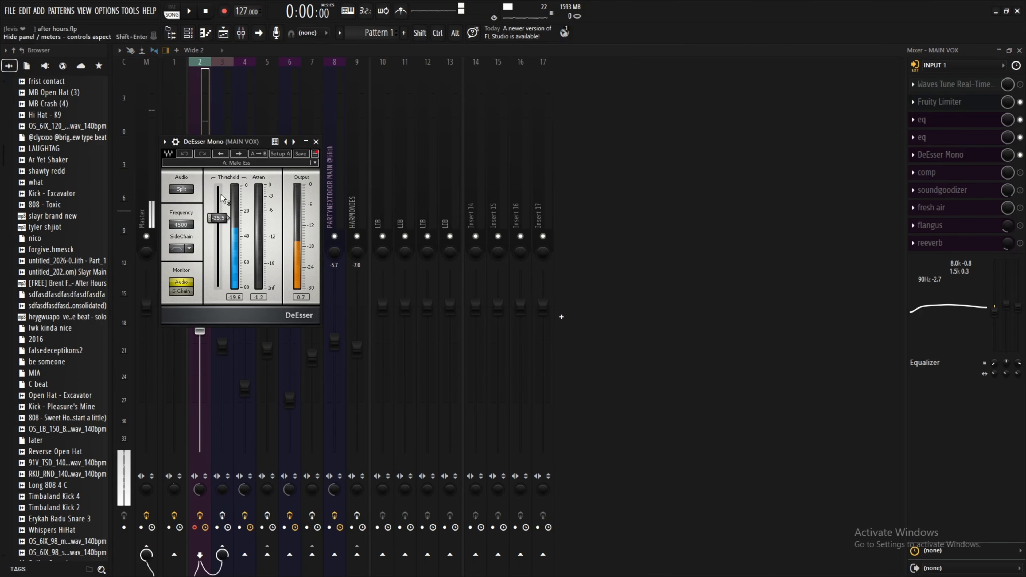
click(317, 142)
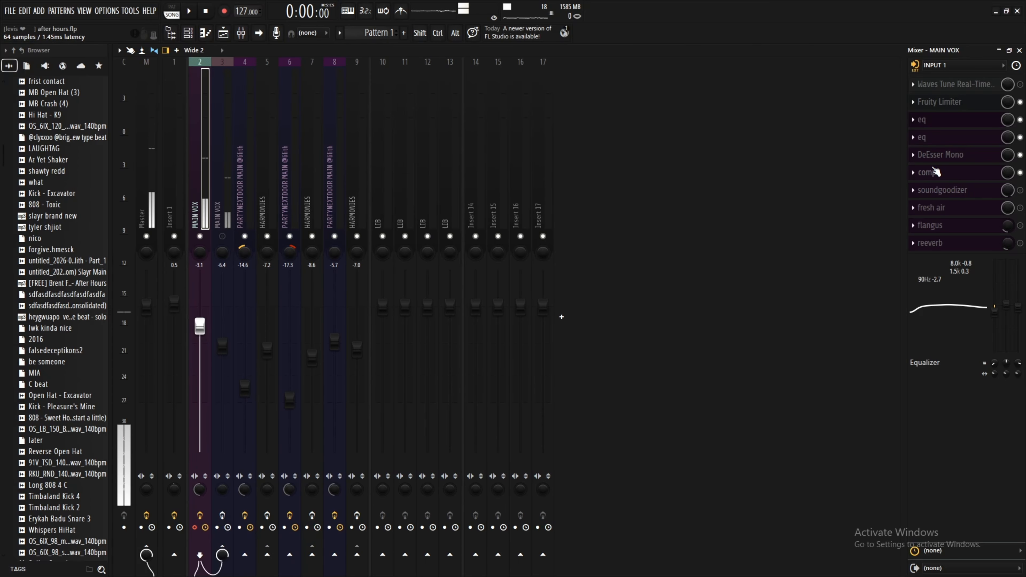
Step: Examine the settings of the comp and soundgoodizer effects on the MAIN VOX track in turn
click(938, 172)
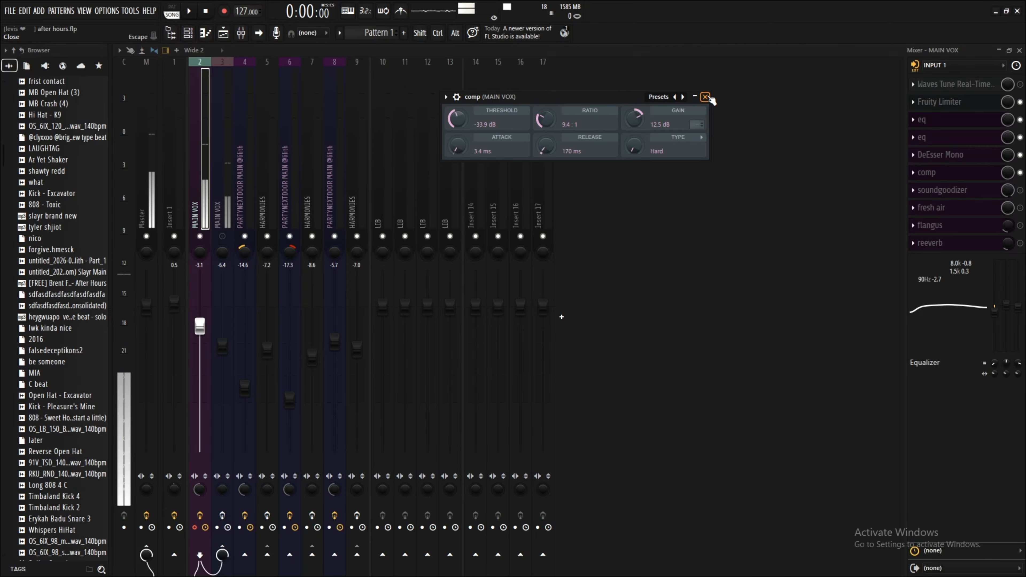
click(705, 97)
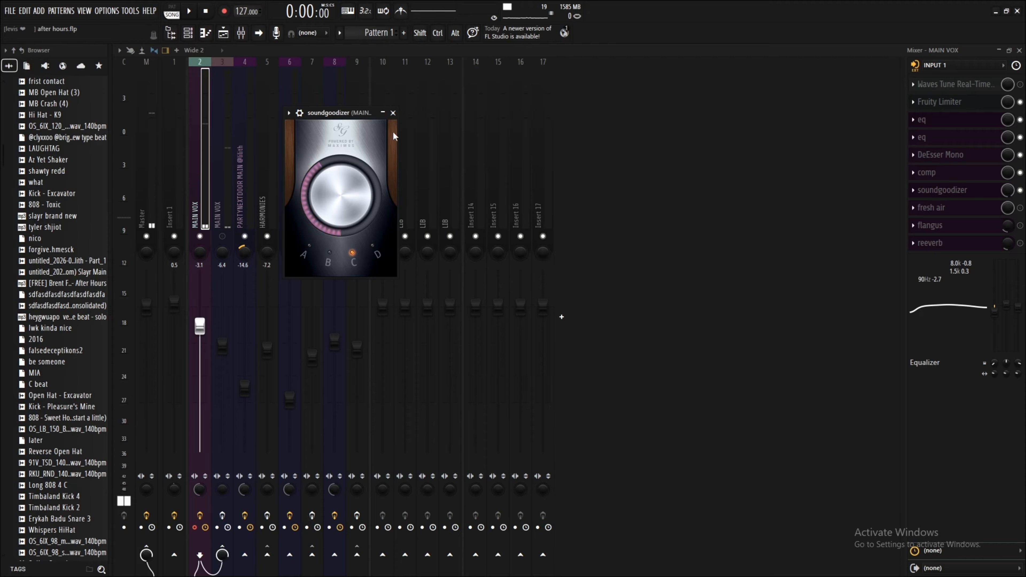
click(392, 113)
Step: Examine the settings of the fresh air and flangus effects on the MAIN VOX track in turn
click(931, 208)
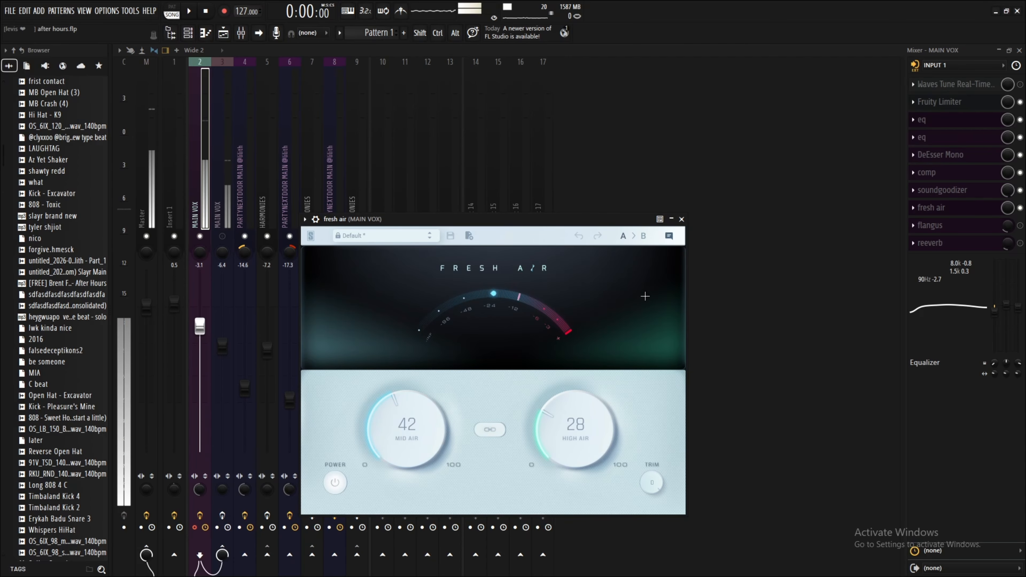
click(938, 232)
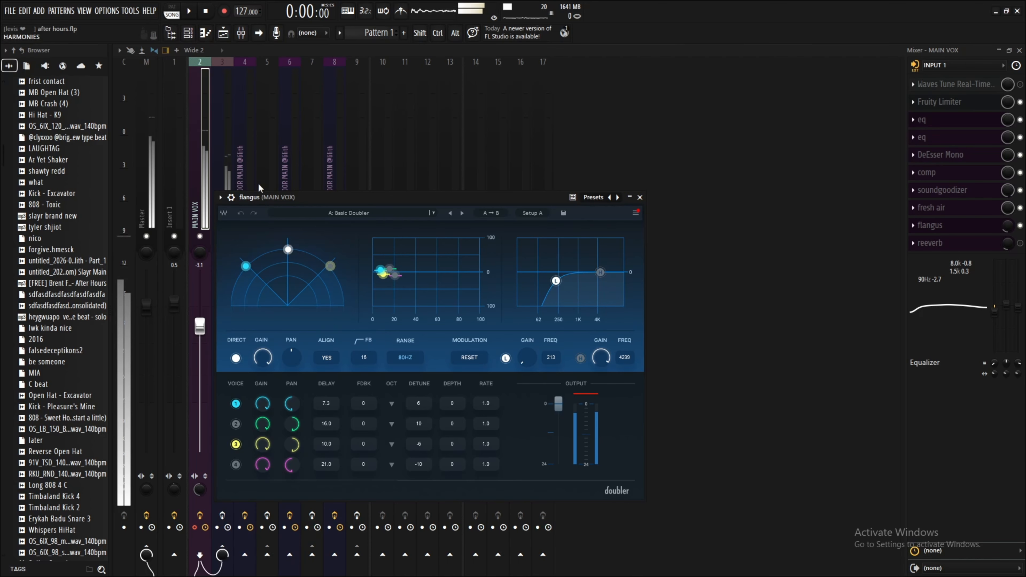
drag(356, 197, 361, 113)
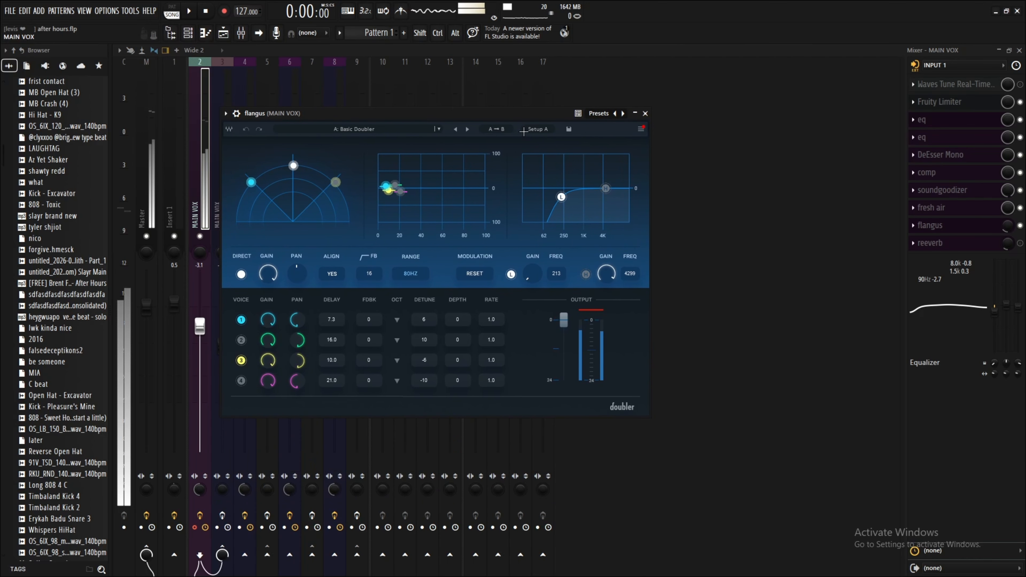
click(645, 114)
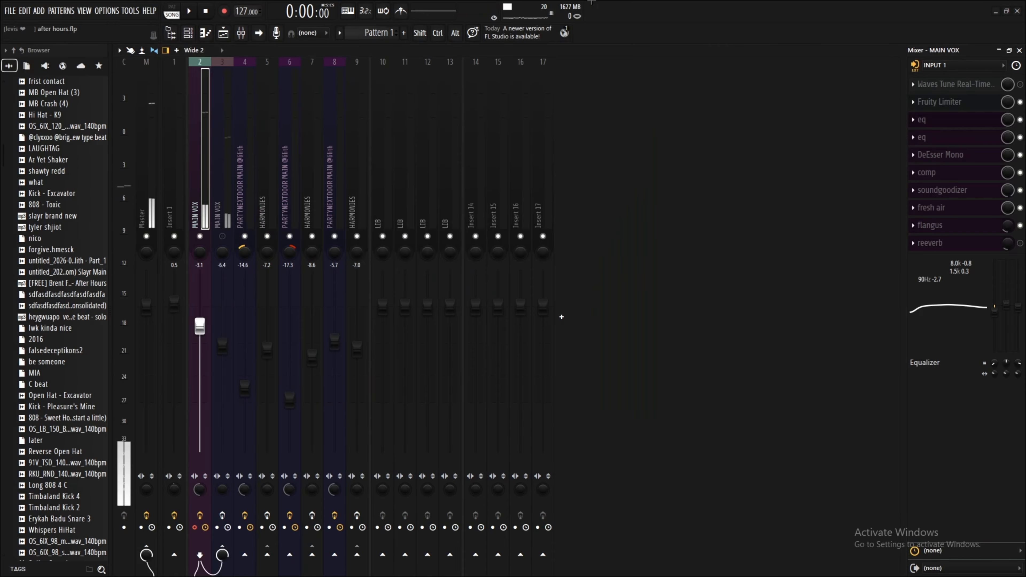
Step: Switch to Discord to check the presets channel, and return to the MAIN VOX track on insert 2 in FL Studio
key(alt+Tab)
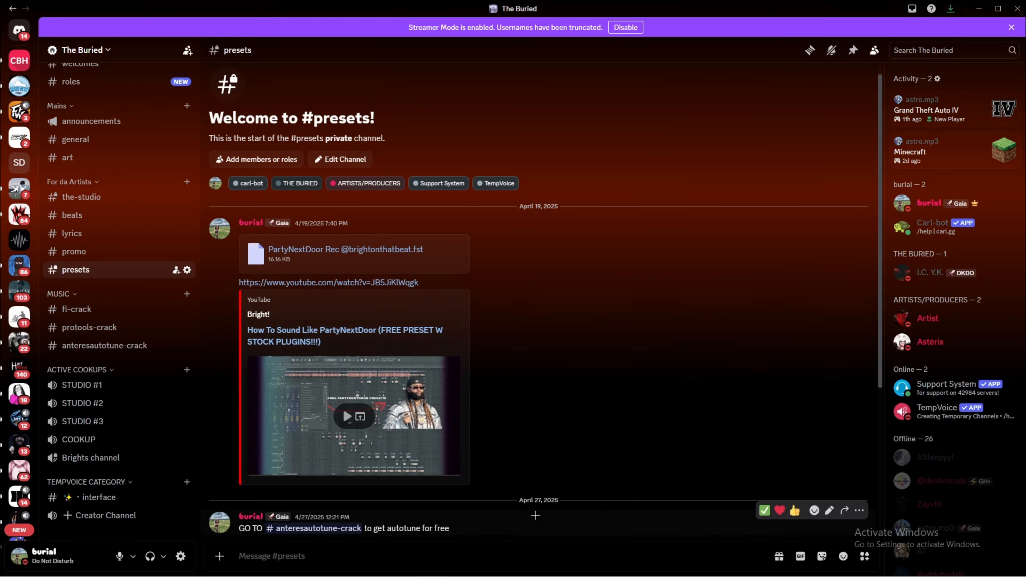
key(alt+Tab)
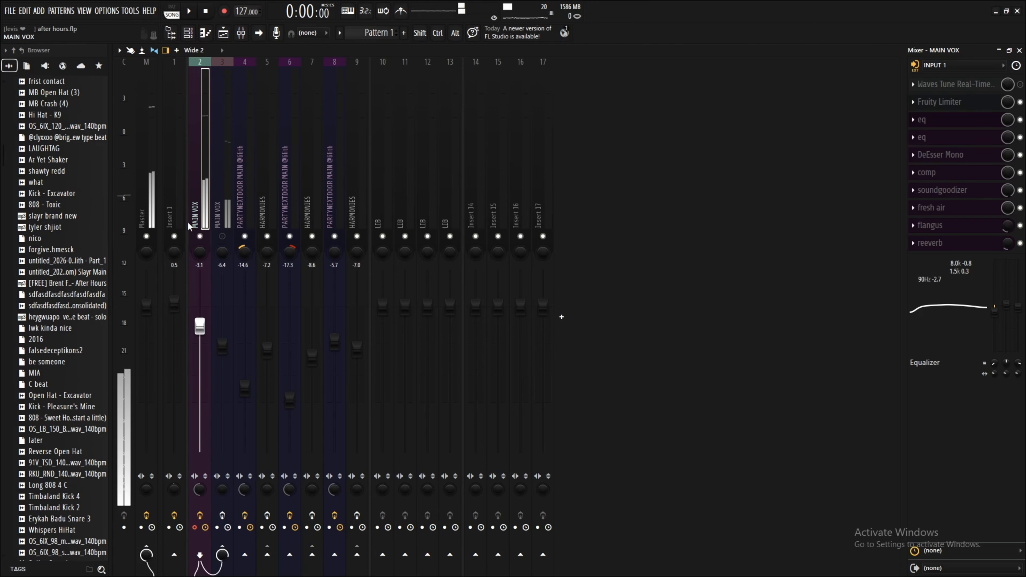
click(221, 138)
click(200, 133)
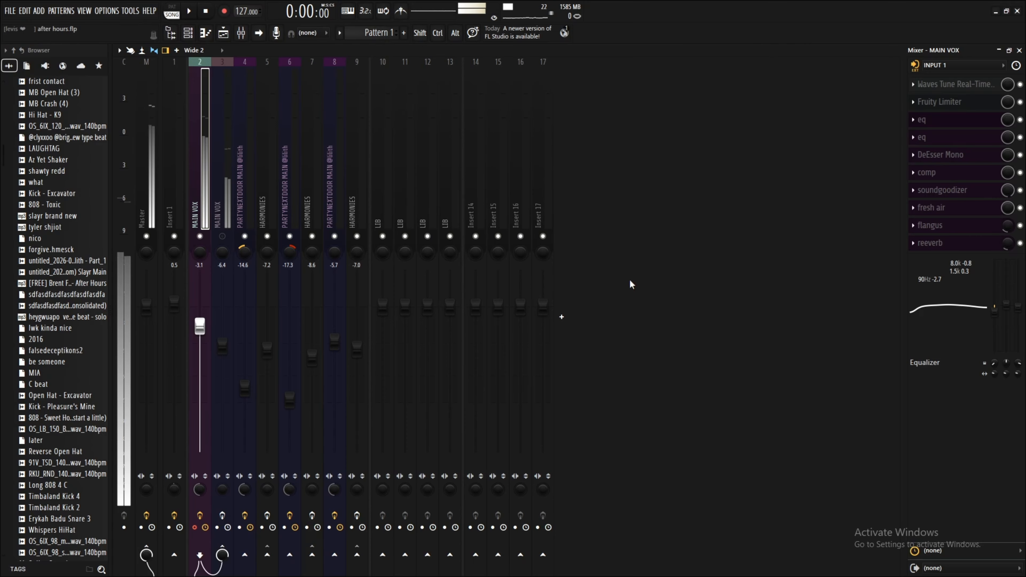
Step: Turn on the effect slots of the MAIN VOX track on insert 3 and toggle that track's mute
click(224, 163)
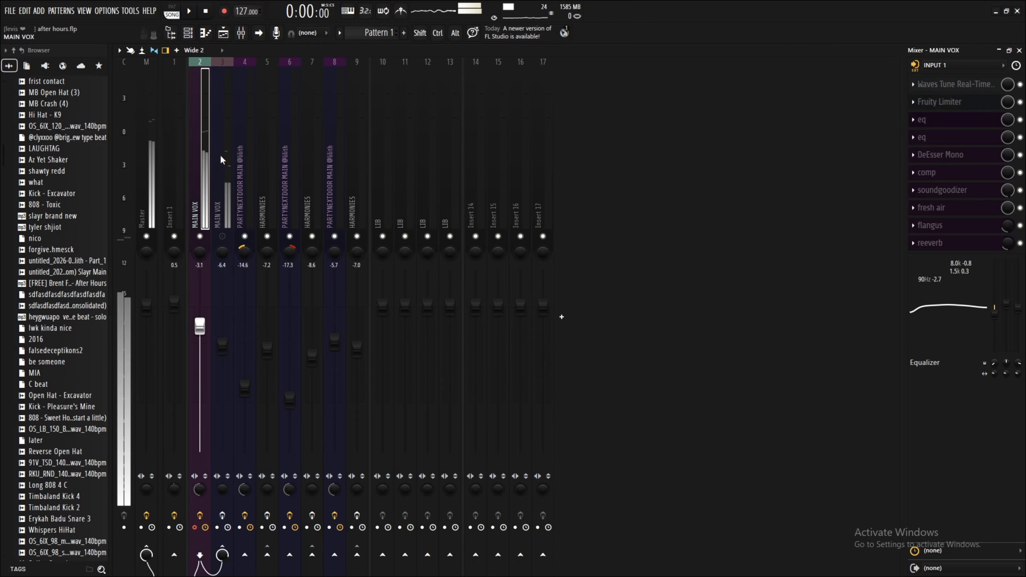
click(221, 516)
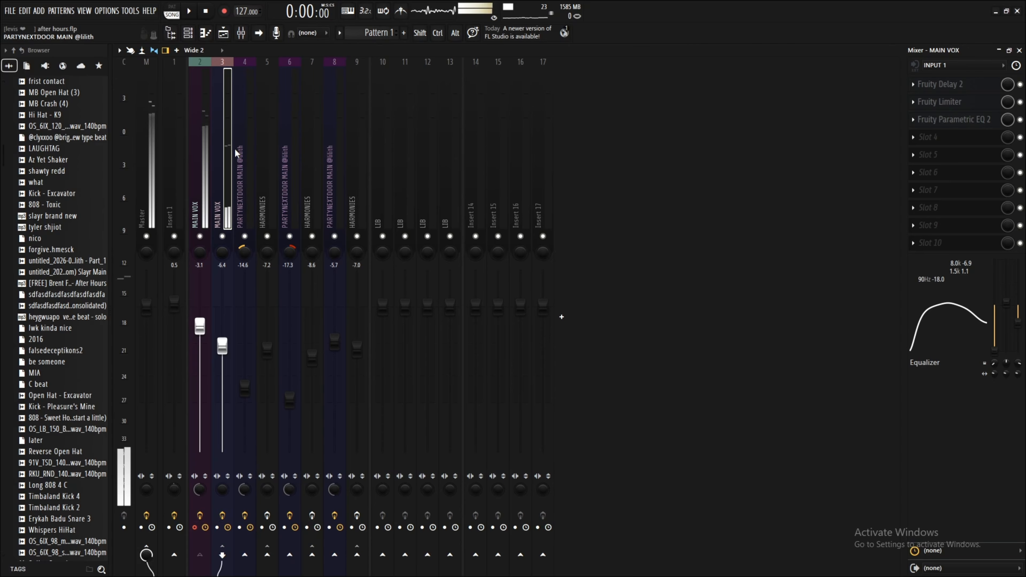
click(967, 101)
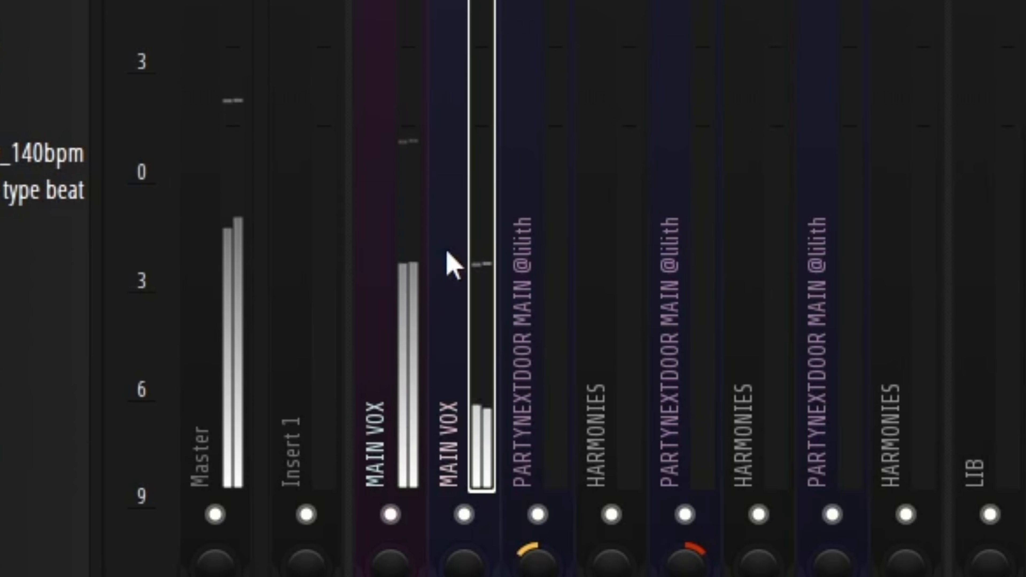
click(464, 514)
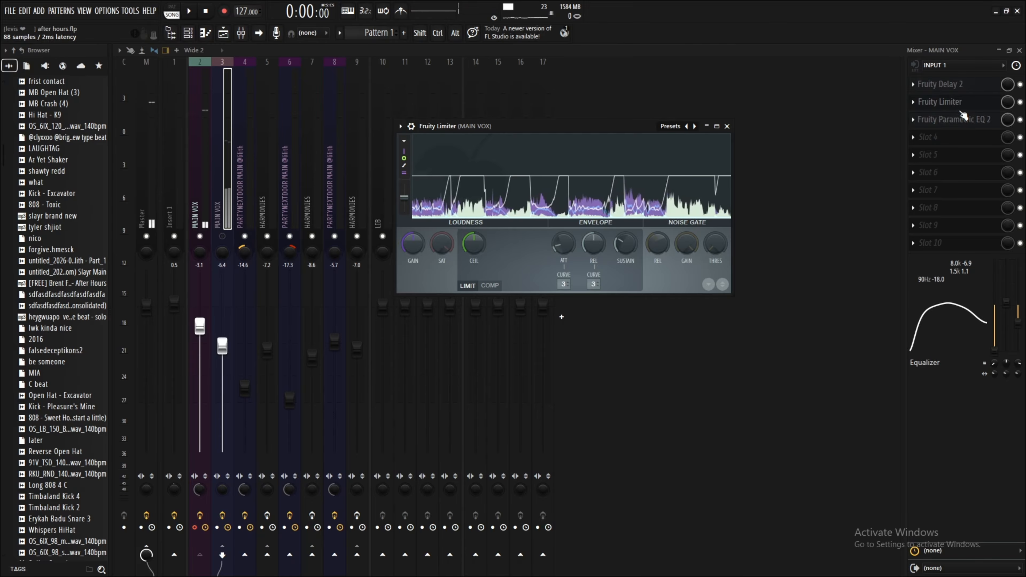
Step: Compare the two MAIN VOX tracks and examine the Fruity Delay 2 settings on insert 3
click(190, 182)
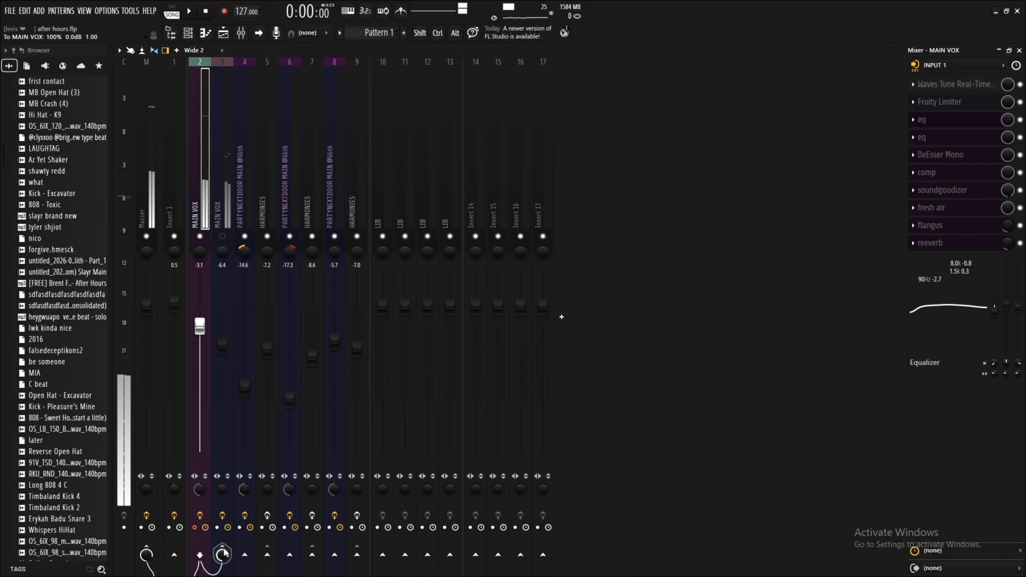
click(218, 236)
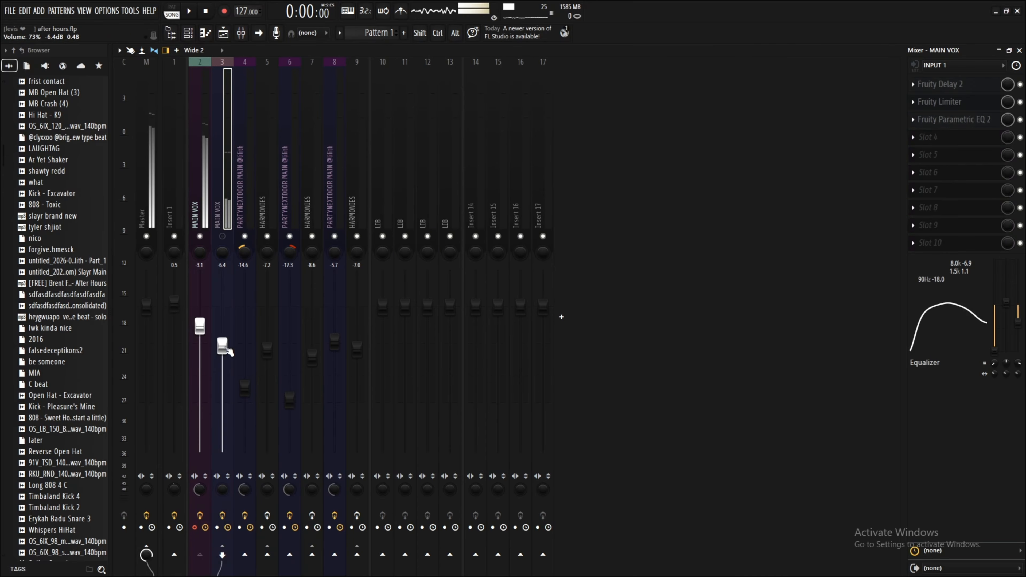
click(941, 84)
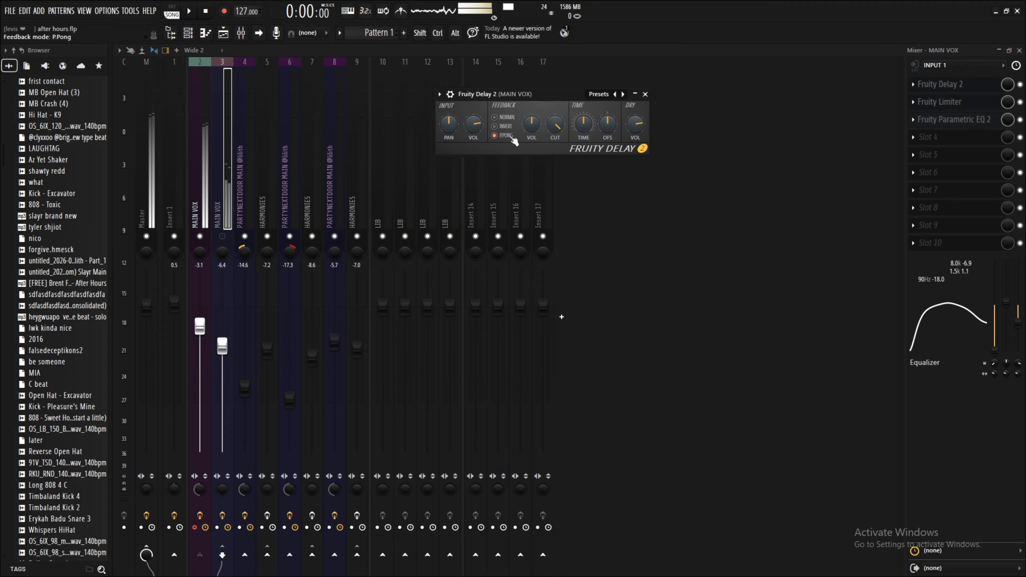
click(646, 94)
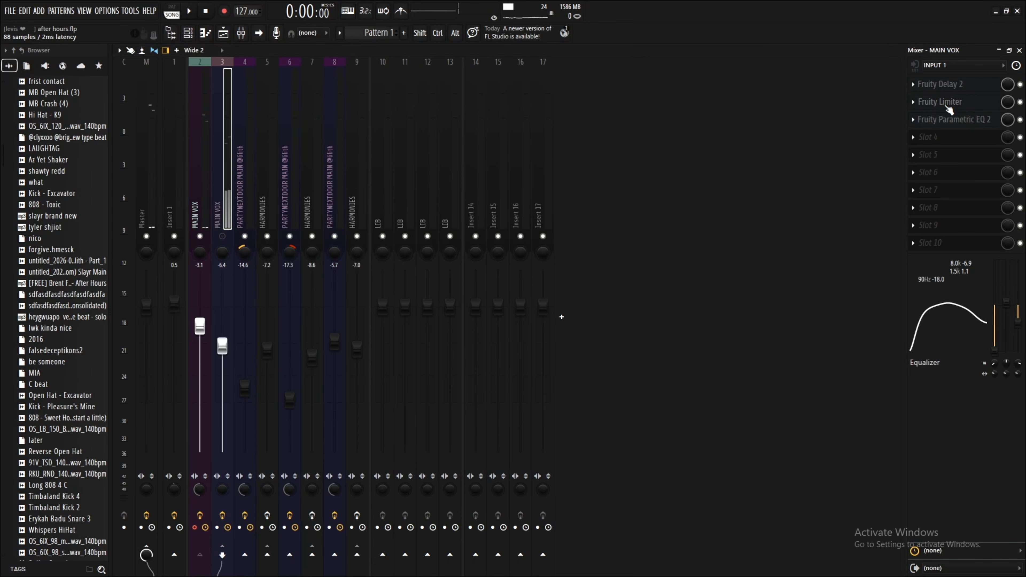
Step: Open the Fruity Limiter on insert 3 and adjust its compressor threshold down and back up
click(947, 107)
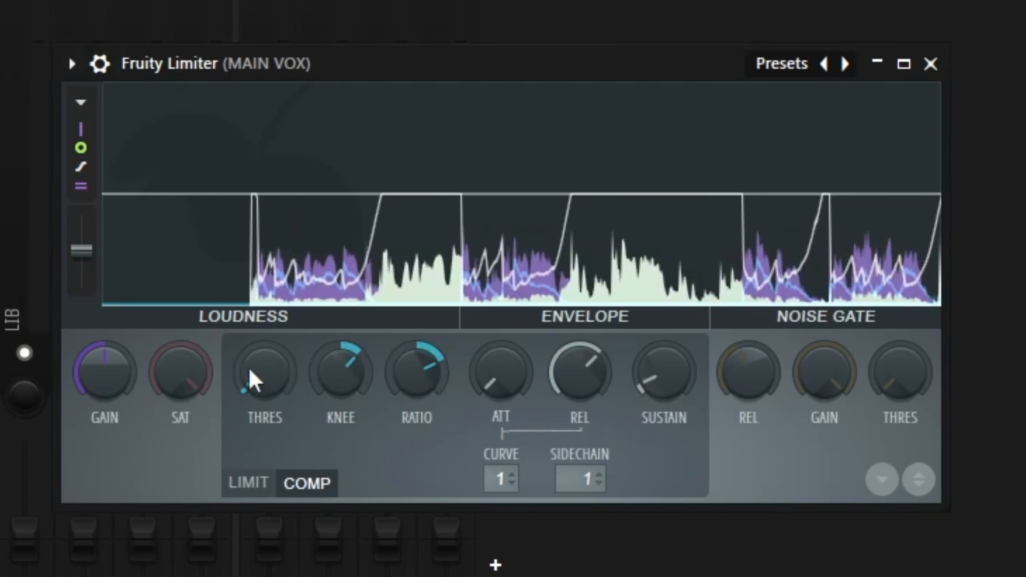
drag(261, 375, 262, 400)
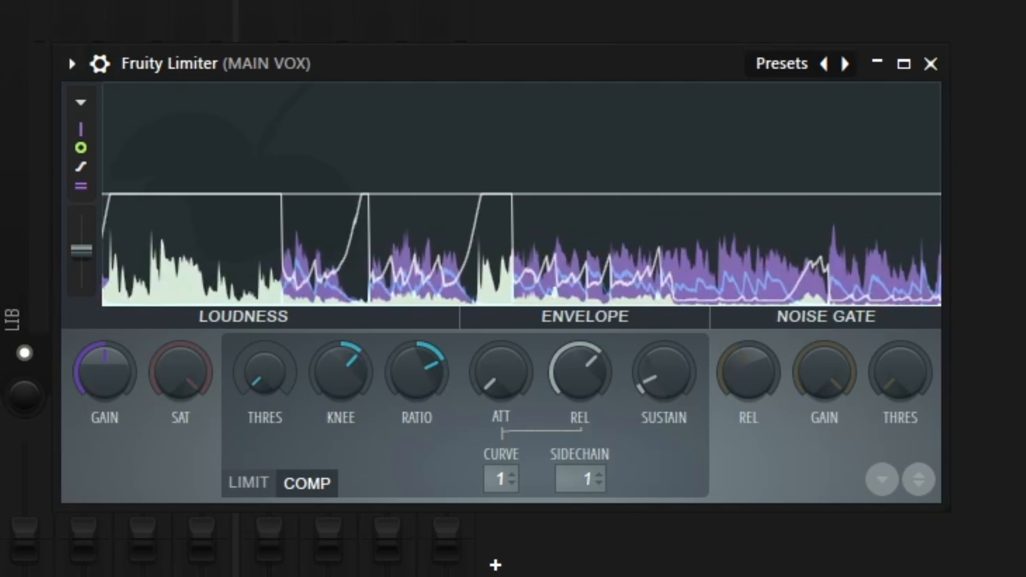
drag(262, 375, 262, 365)
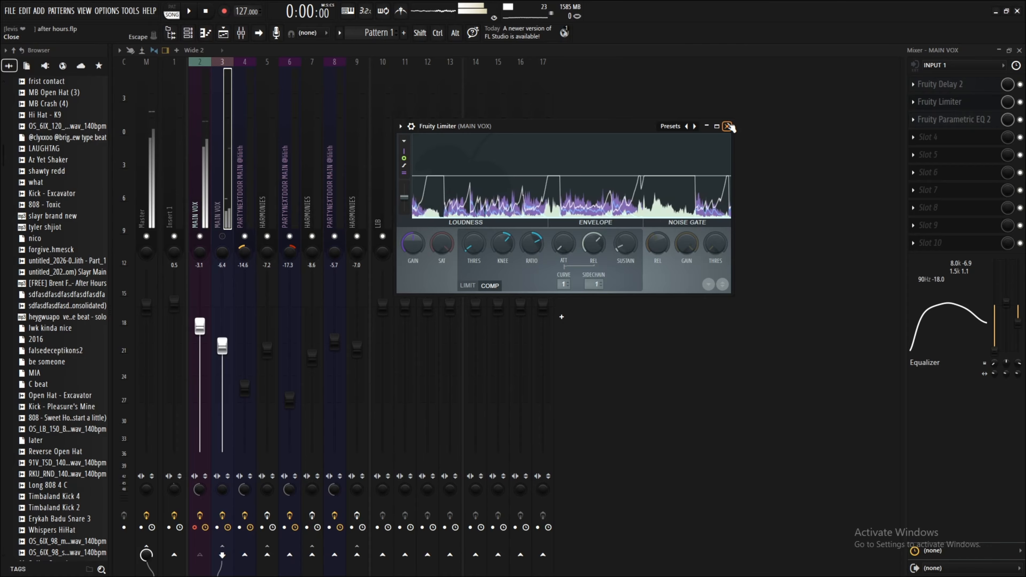
Step: Examine the Fruity Parametric EQ 2 curve on the MAIN VOX track on insert 3
click(964, 85)
click(930, 121)
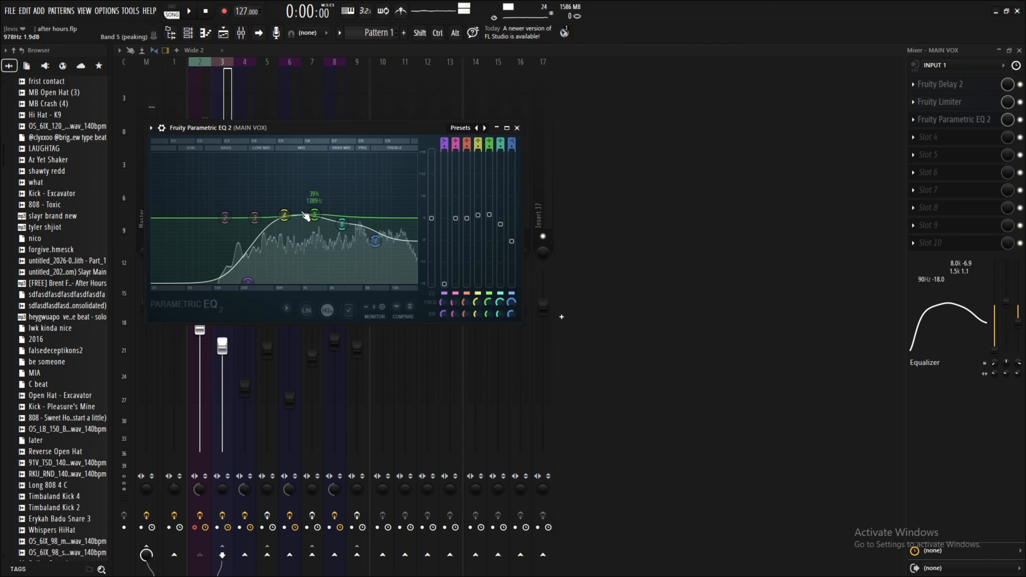
click(516, 127)
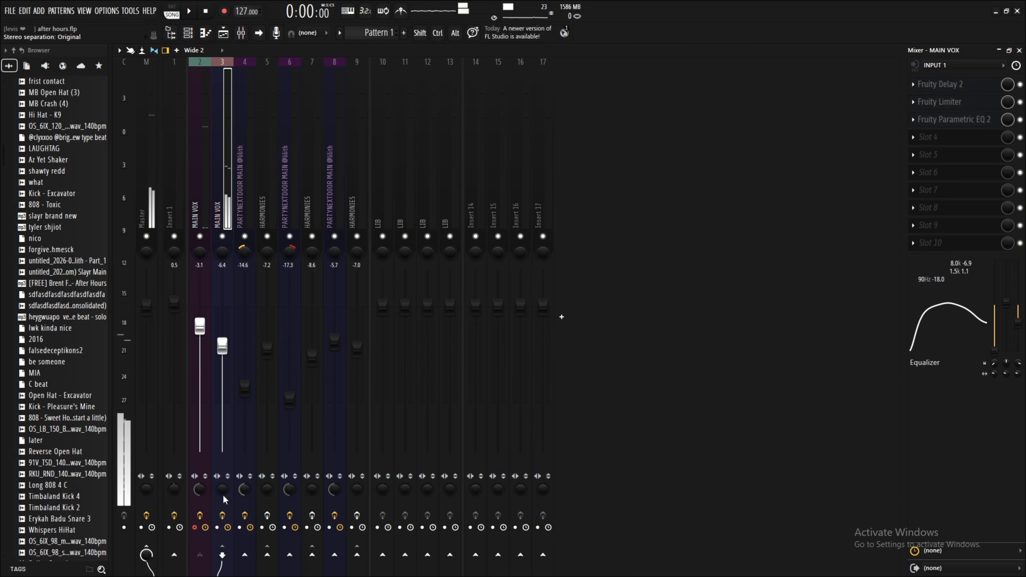
Step: Turn off the effect slots on both MAIN VOX tracks and the three PARTYNEXTDOOR MAIN tracks, and close the mixer to show the playlist
click(195, 528)
click(194, 528)
click(199, 515)
click(222, 516)
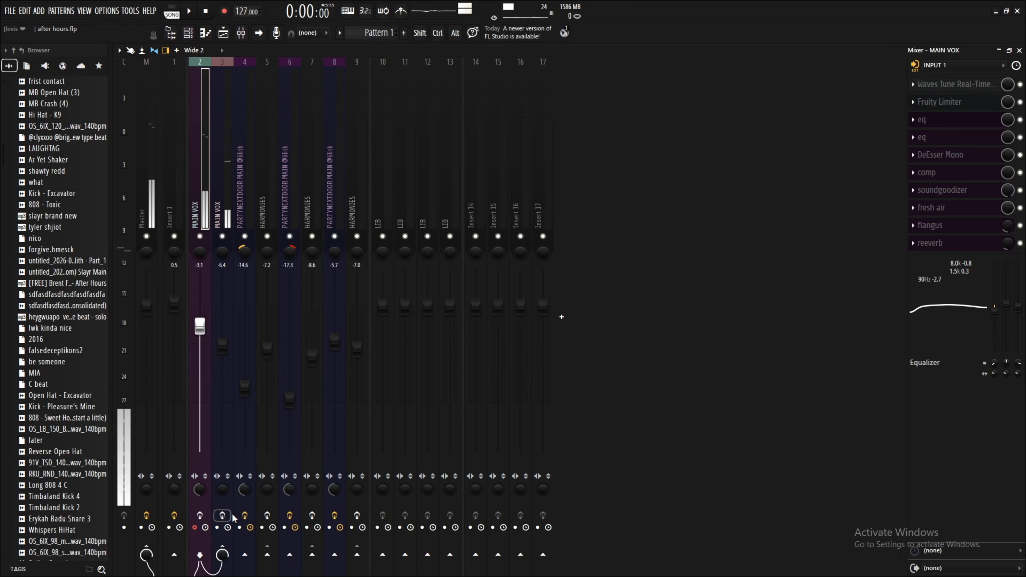
click(245, 516)
click(290, 515)
click(335, 515)
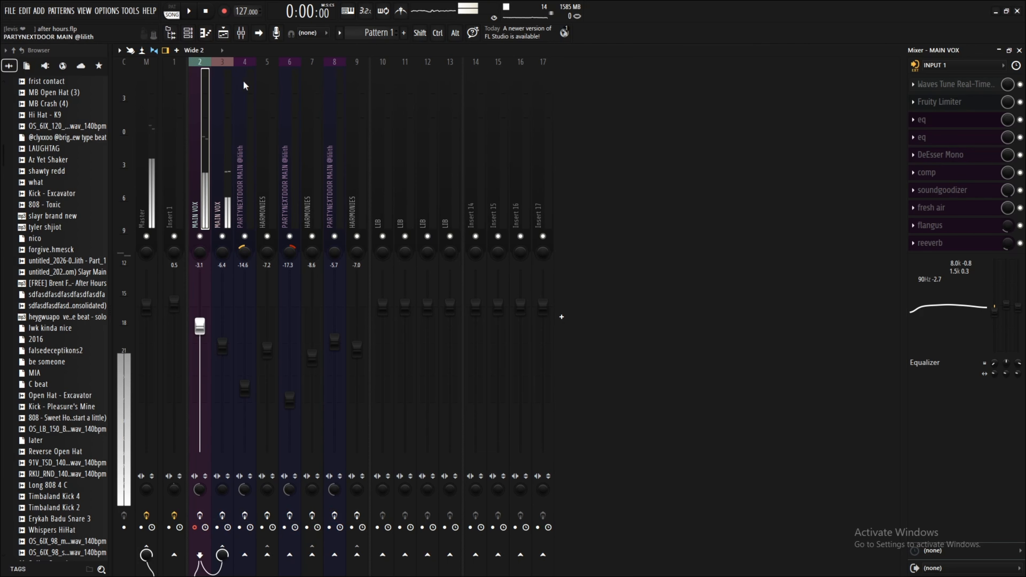
click(242, 33)
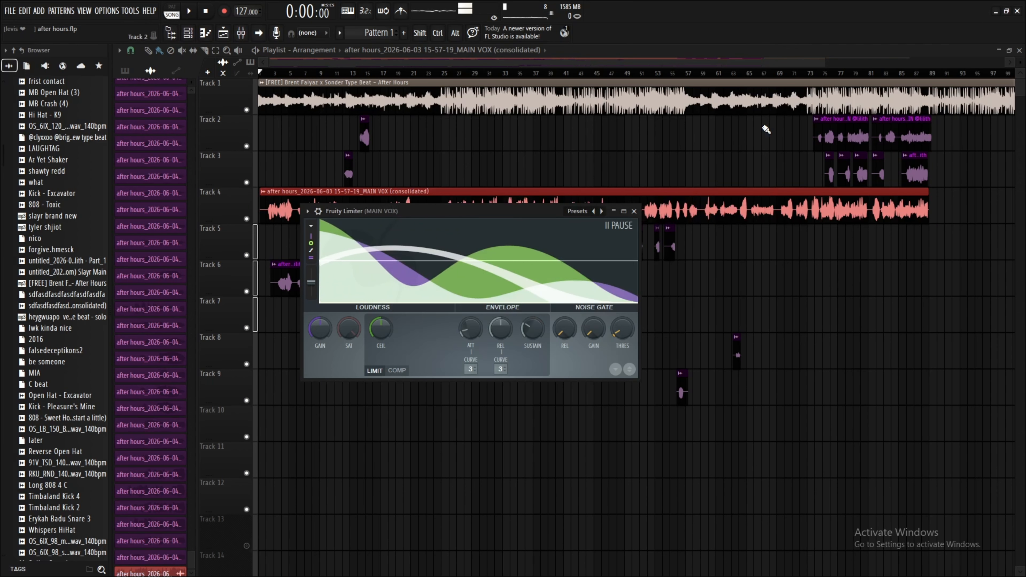
Step: Close the Fruity Limiter window and play the arrangement from the beginning twice, stopping playback after each listen
click(634, 211)
key(space)
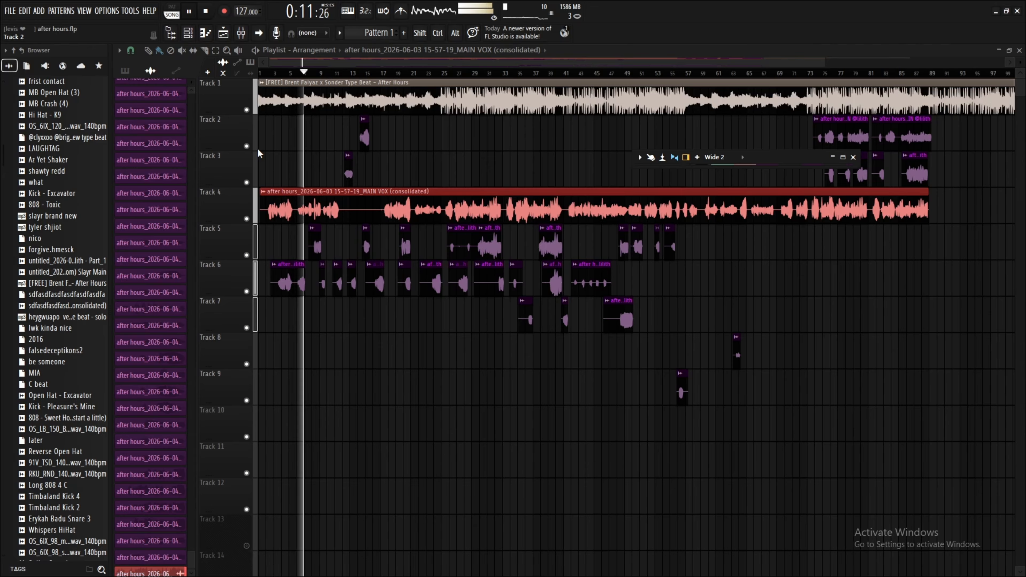
key(space)
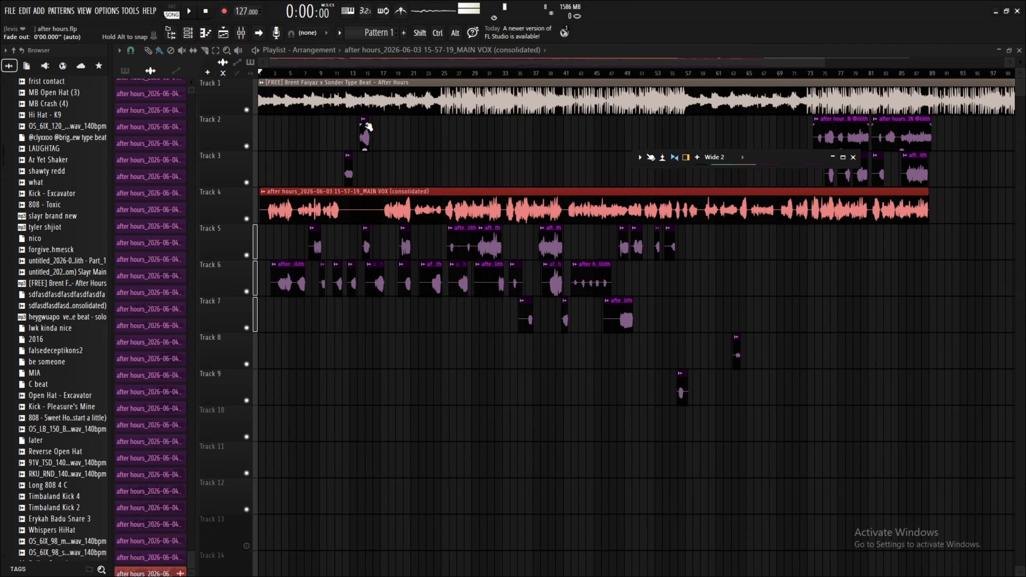
key(space)
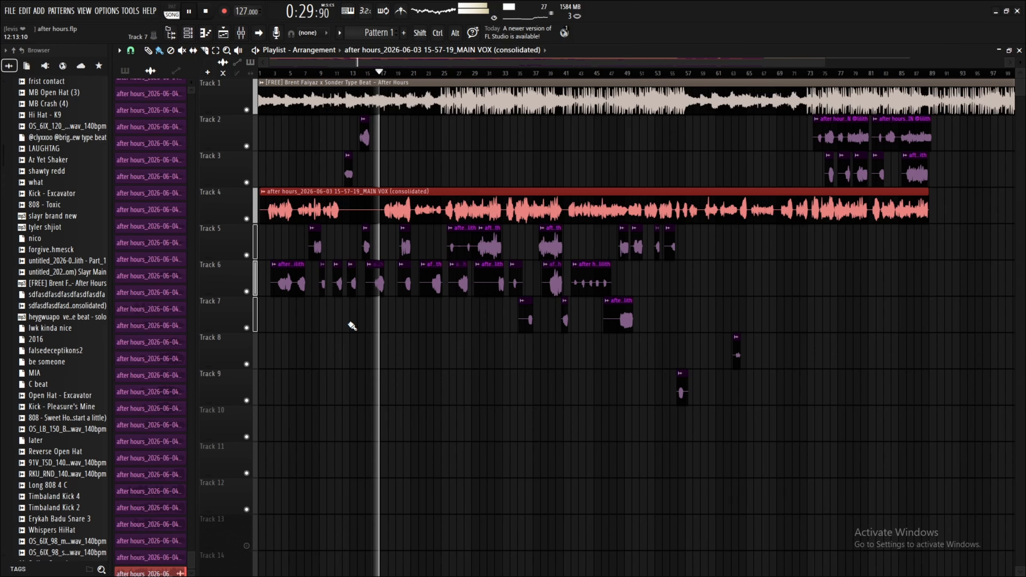
key(space)
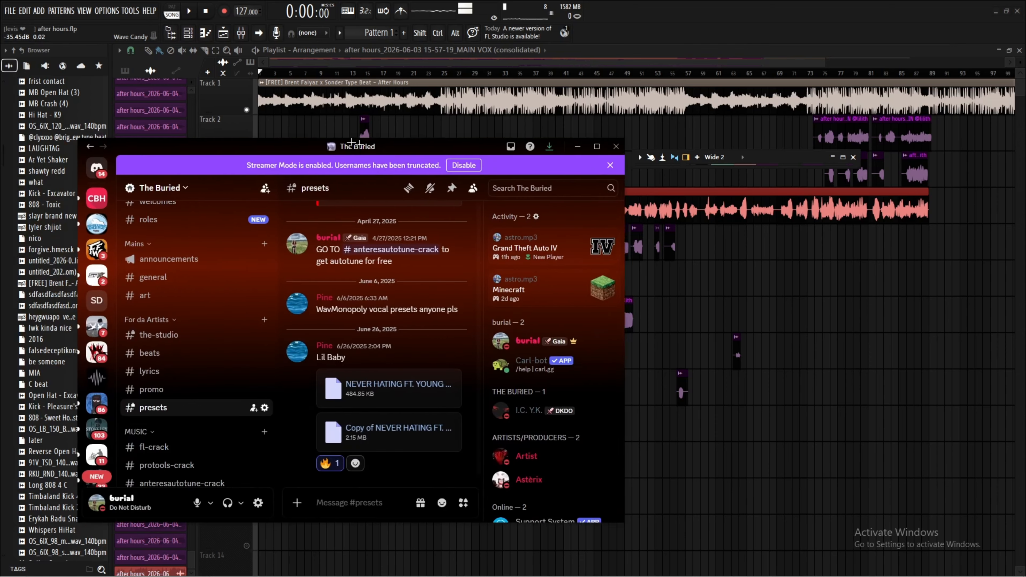
Step: Switch to Discord, maximize its window on The Buried server's presets channel, and briefly view the Carl-bot profile
drag(364, 136, 440, 0)
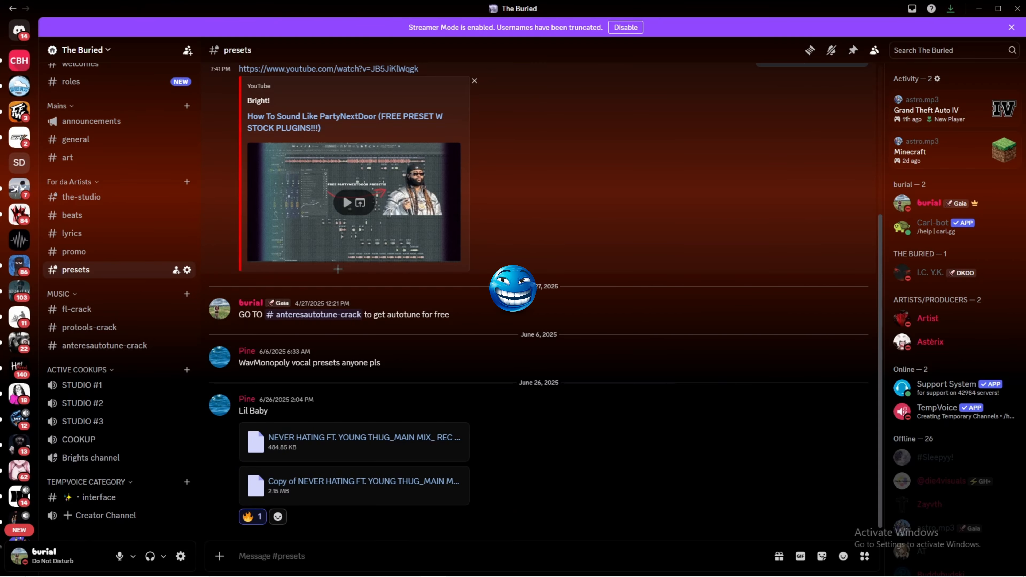
scroll(138, 279, up, 5)
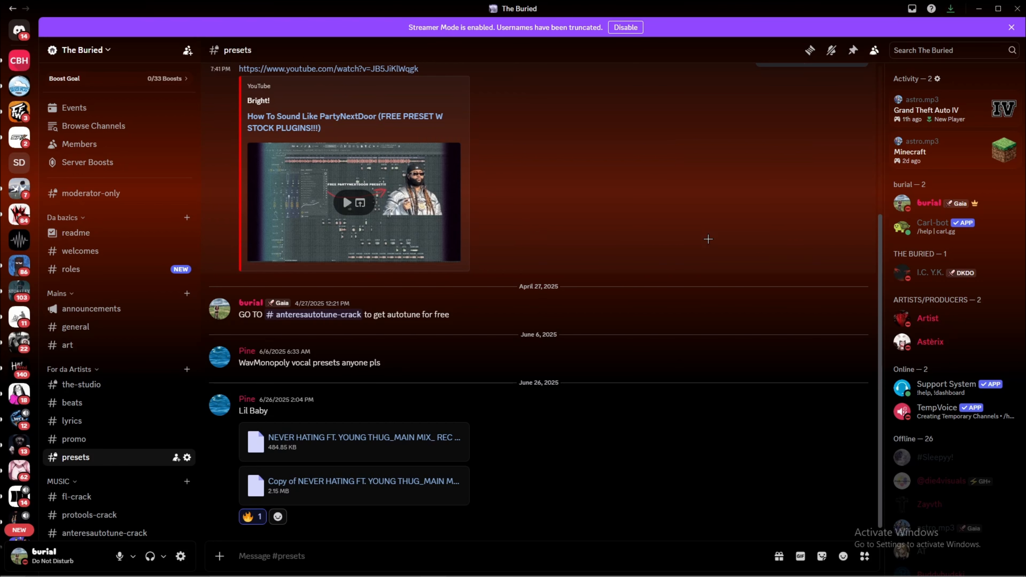
click(941, 230)
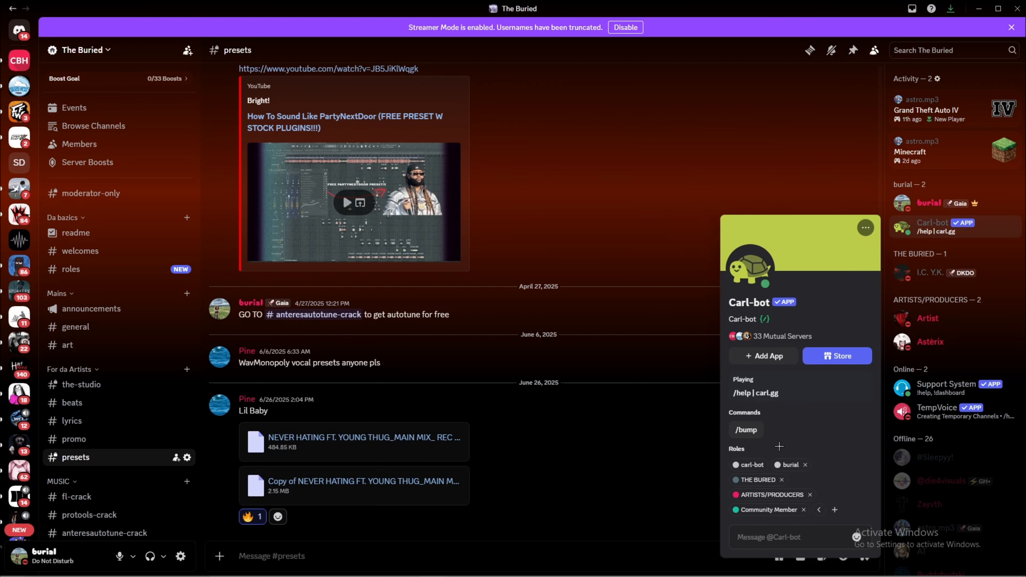
click(590, 150)
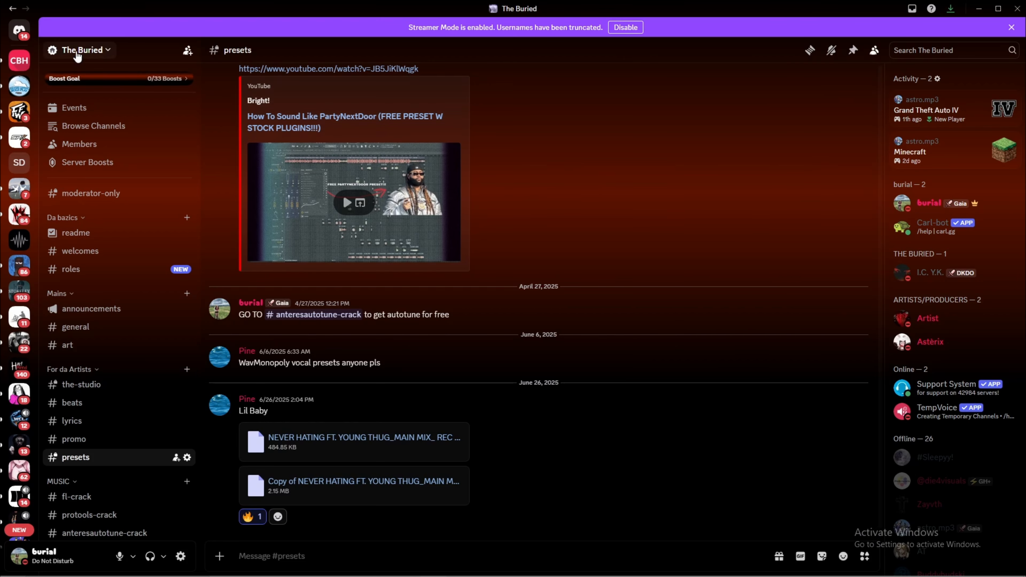
click(78, 53)
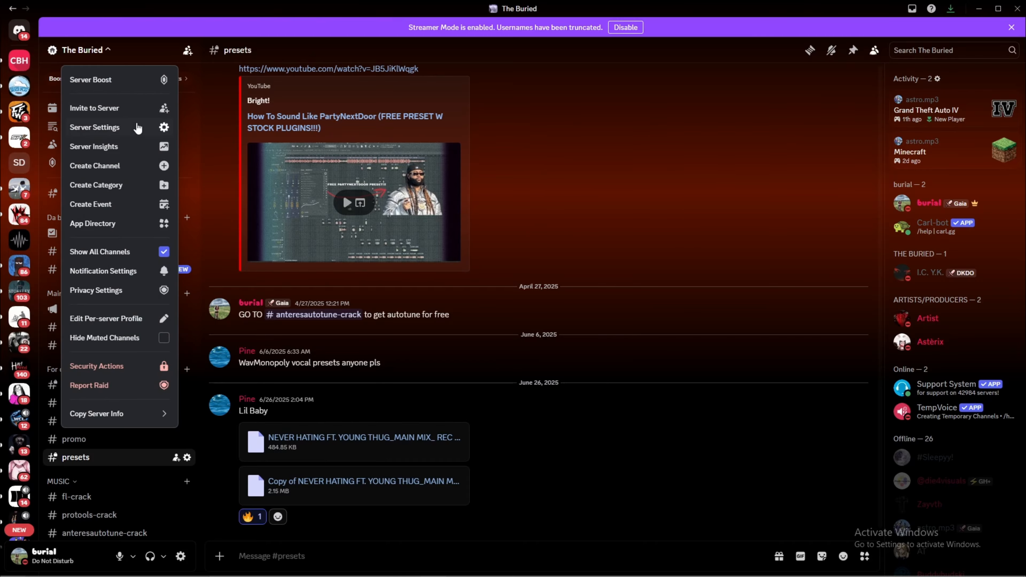
click(138, 128)
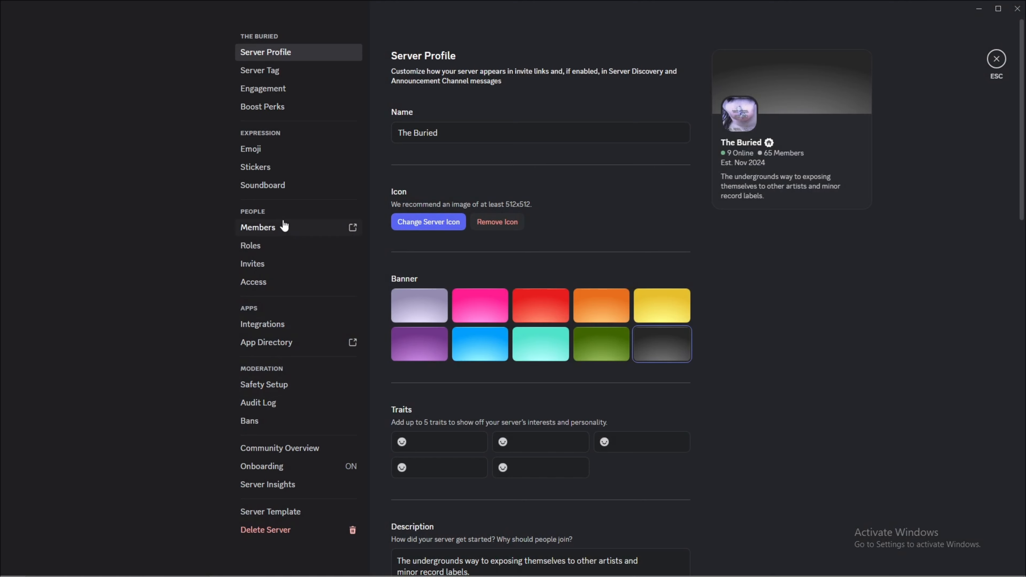
click(276, 270)
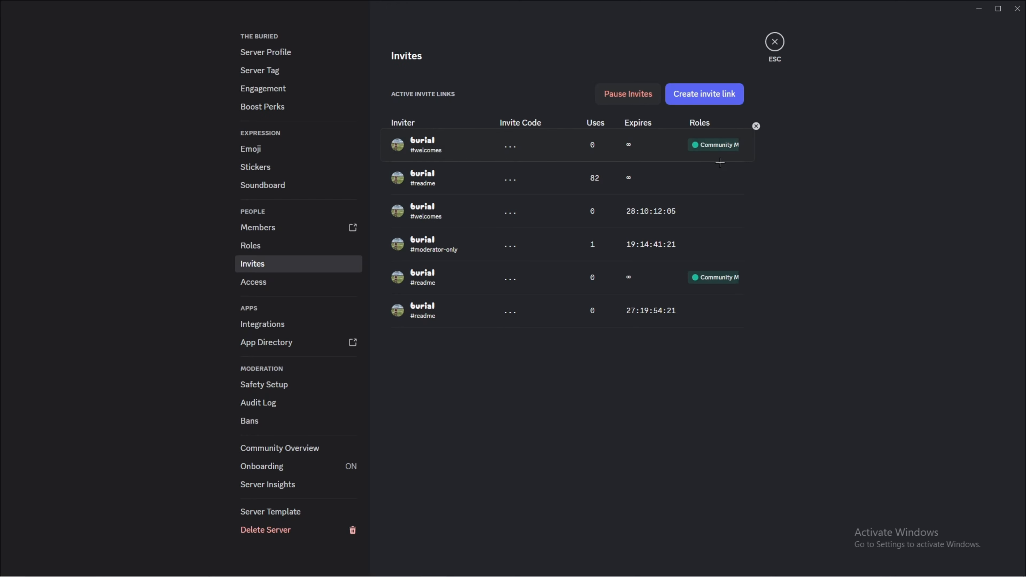
click(775, 43)
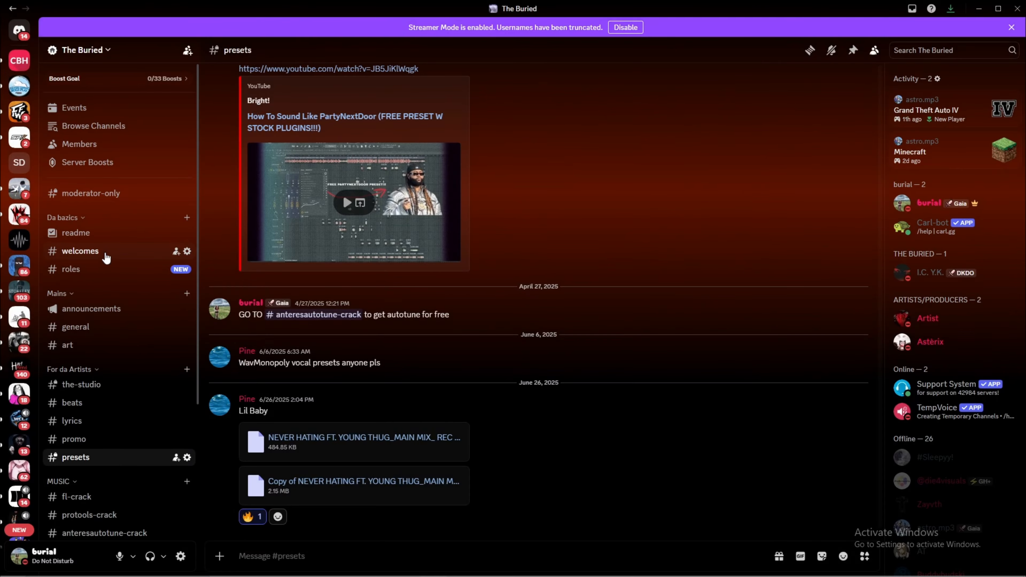
Step: Look at the welcomes channel and read the readme channel's note on requesting the ARTISTS/PRODUCERS role, highlighting its text
click(103, 255)
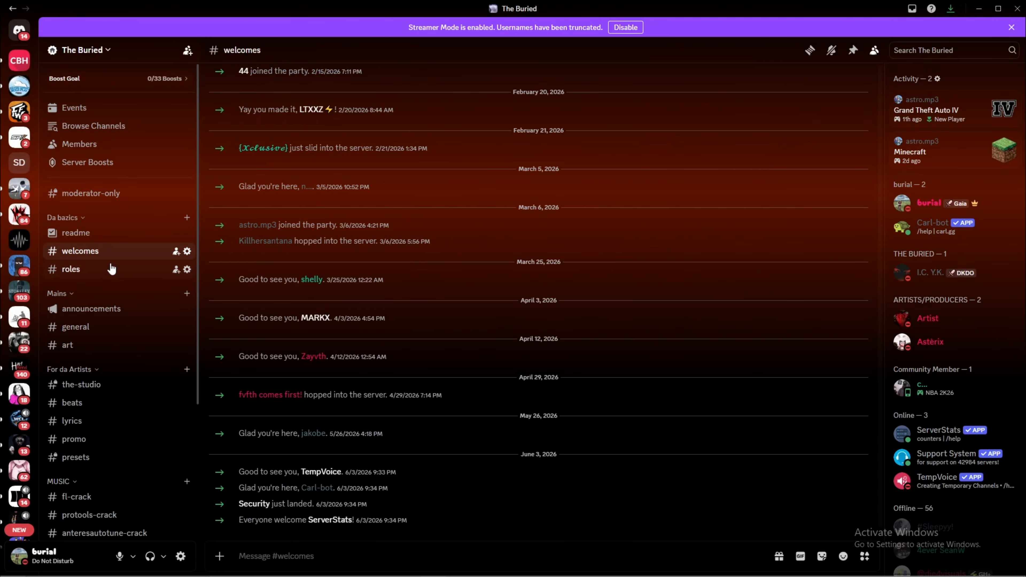
click(115, 235)
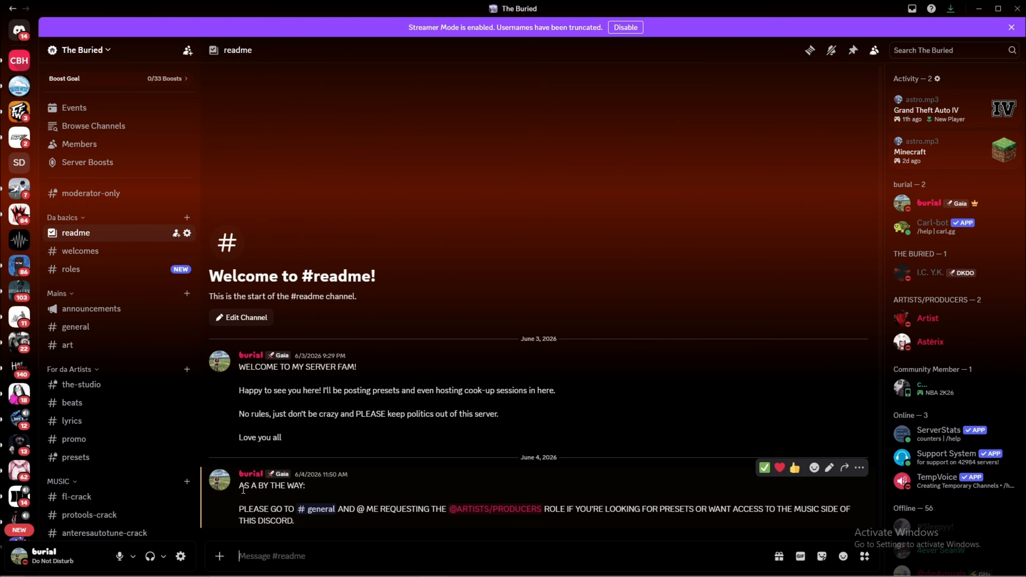
drag(238, 509, 759, 509)
click(685, 520)
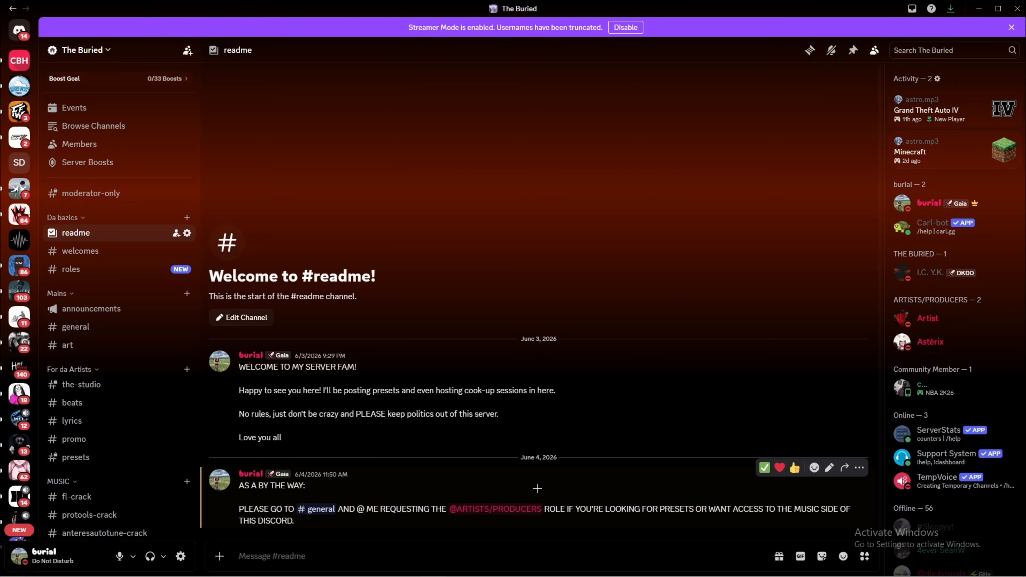